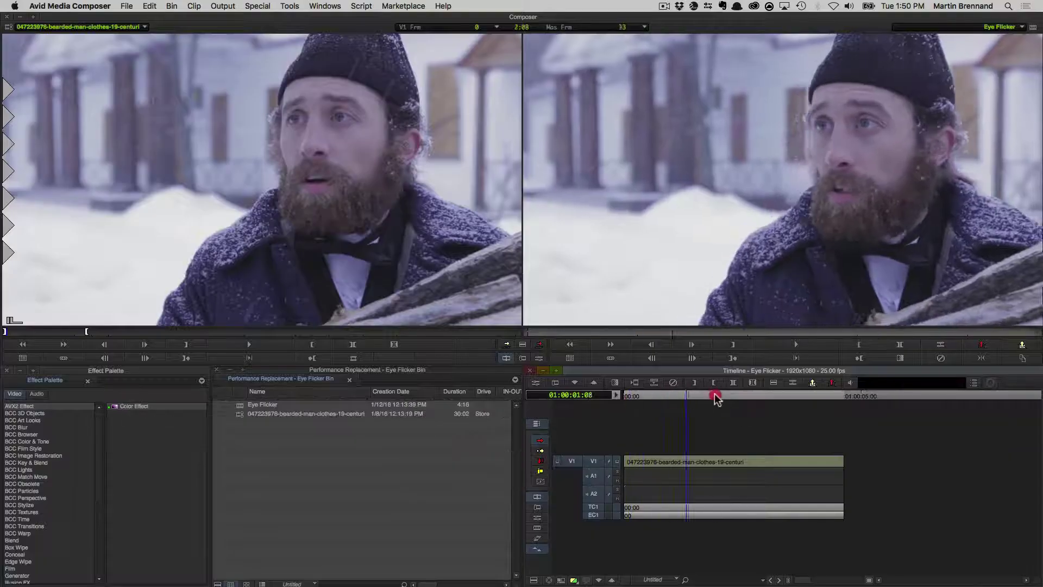
Scrub through the Eye Flicker sequence to examine the man's eye movement.
{"action": "left_click_drag", "start_coordinate": [715, 396], "coordinate": [782, 392]}
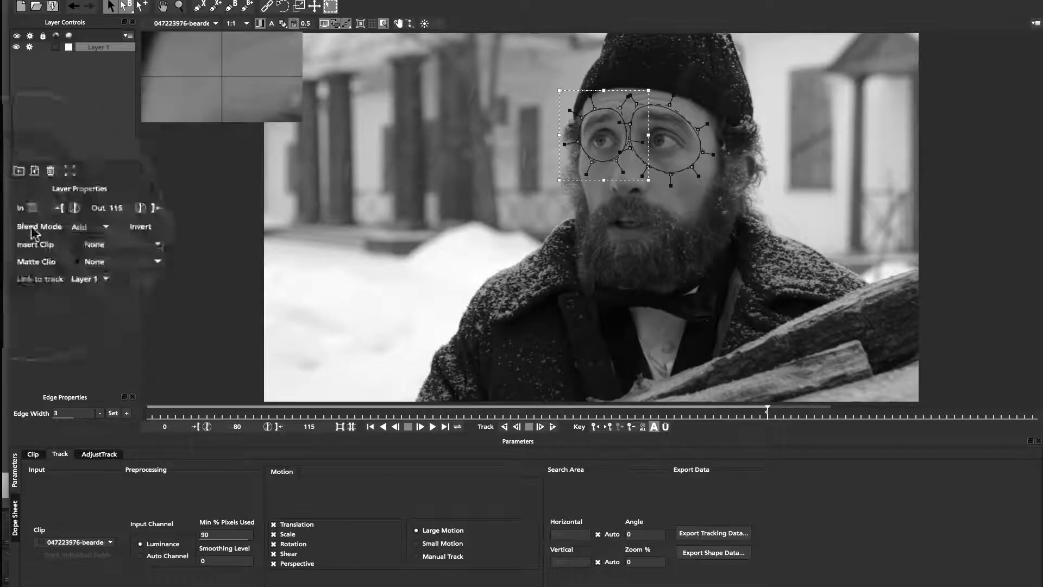
{"action": "left_click_drag", "start_coordinate": [768, 409], "coordinate": [824, 416]}
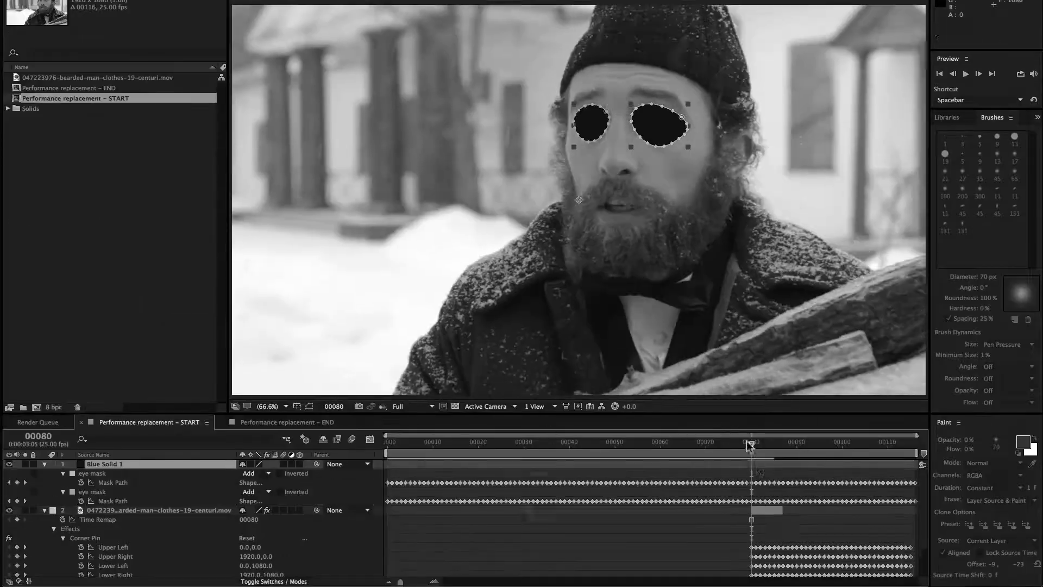
{"action": "type", "text": "eye mask"}
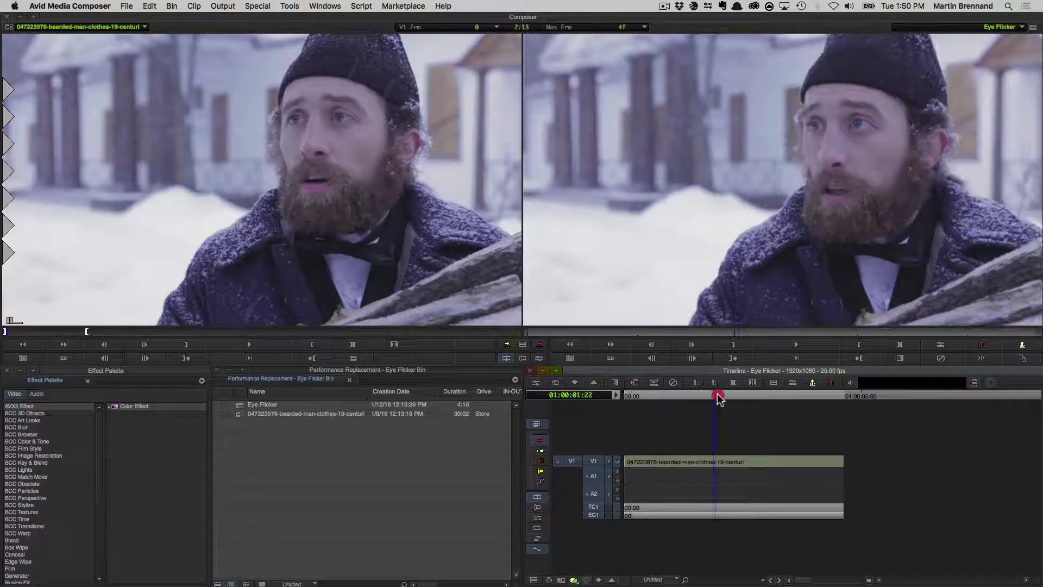
{"action": "left_click_drag", "start_coordinate": [718, 398], "coordinate": [782, 396]}
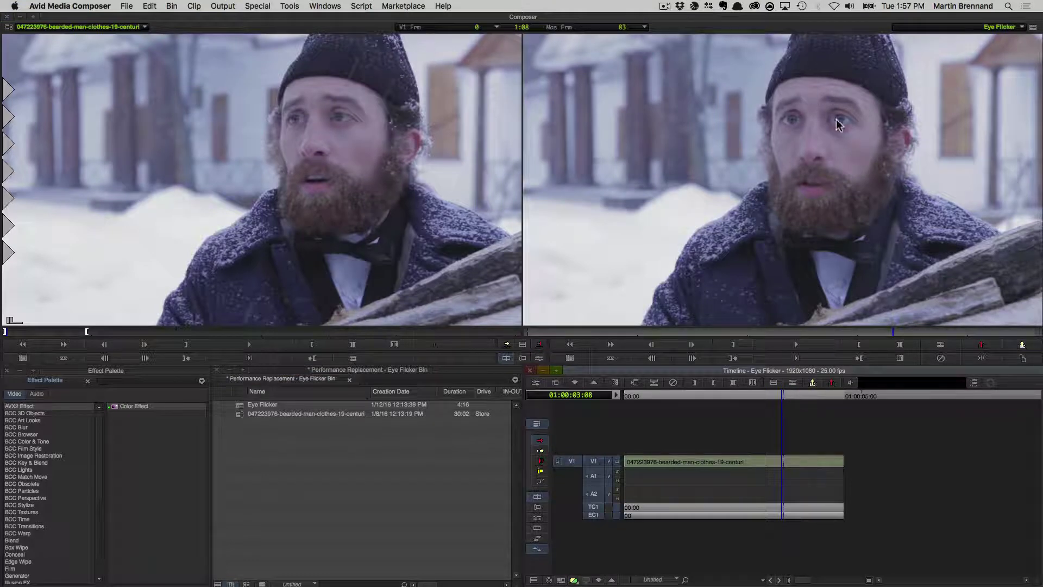
Split the bearded man clip at 01:00:03:05 and 01:00:03:11 to isolate the short eye flicker section.
{"action": "left_click_drag", "start_coordinate": [783, 399], "coordinate": [778, 400]}
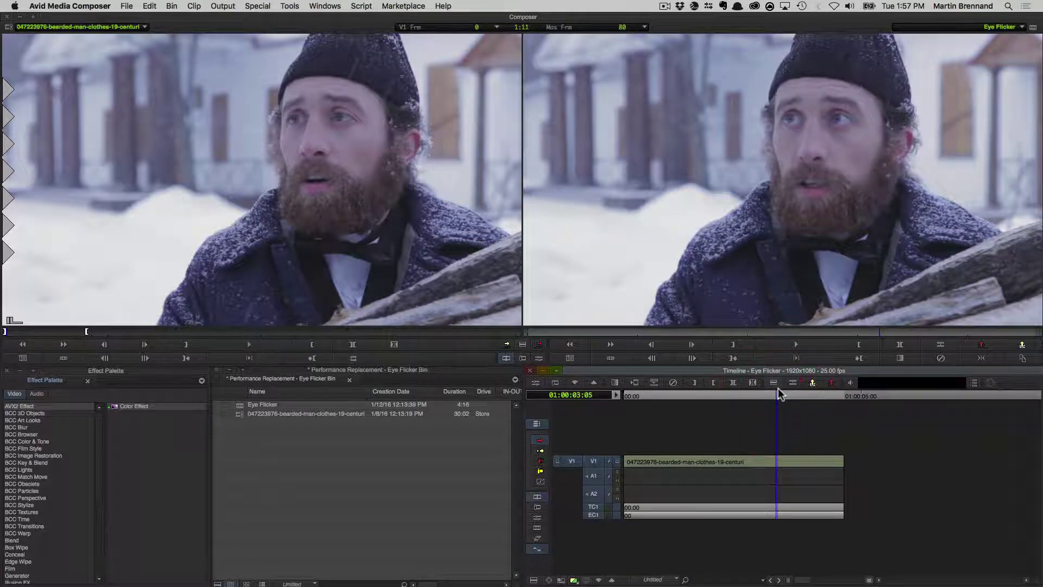
{"action": "left_click", "coordinate": [774, 382]}
{"action": "left_click", "coordinate": [780, 400]}
{"action": "left_click_drag", "start_coordinate": [780, 400], "coordinate": [792, 401]}
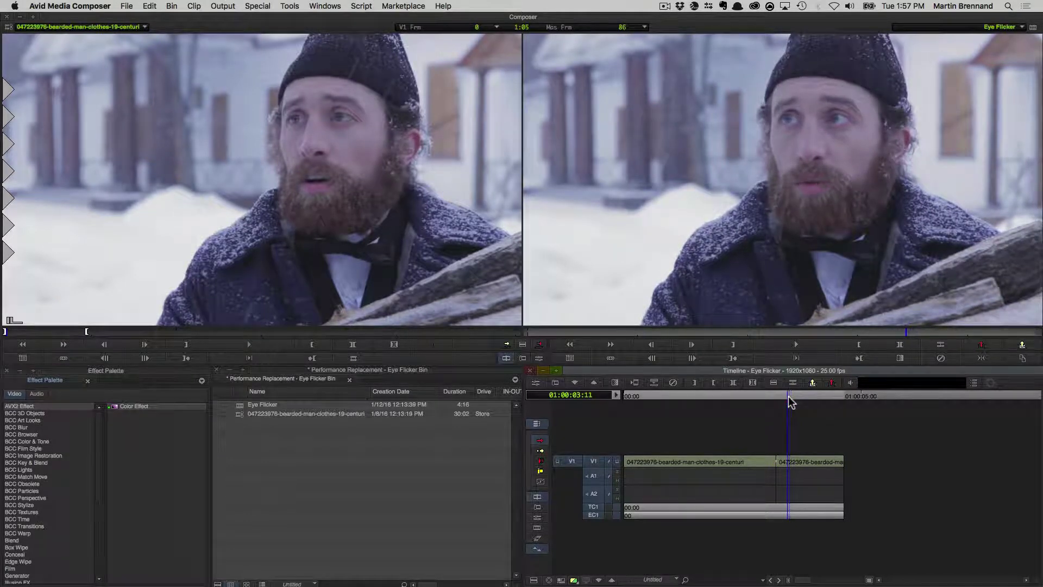
{"action": "left_click", "coordinate": [788, 400]}
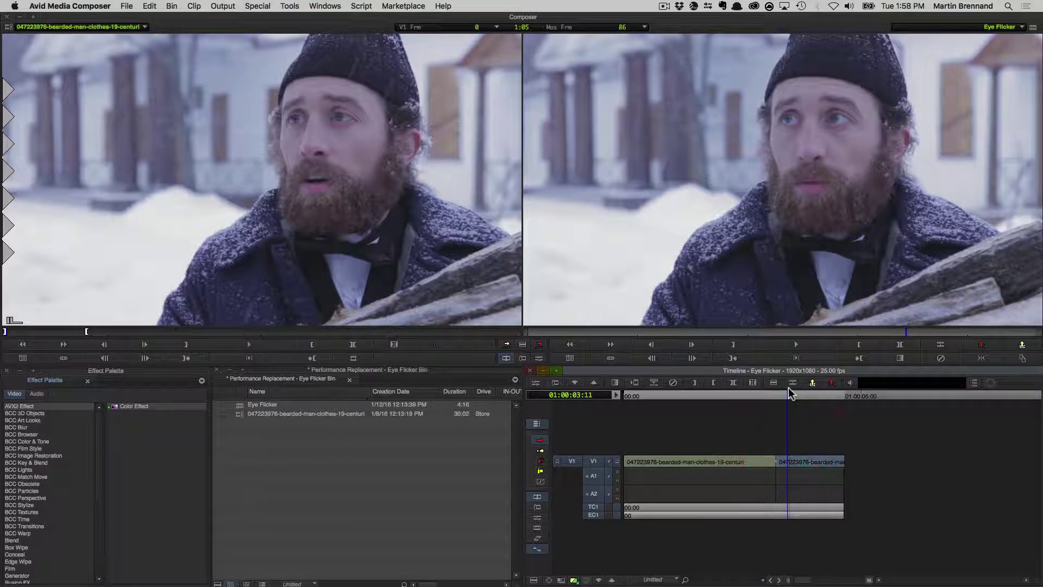
{"action": "left_click", "coordinate": [793, 382]}
{"action": "left_click", "coordinate": [783, 462]}
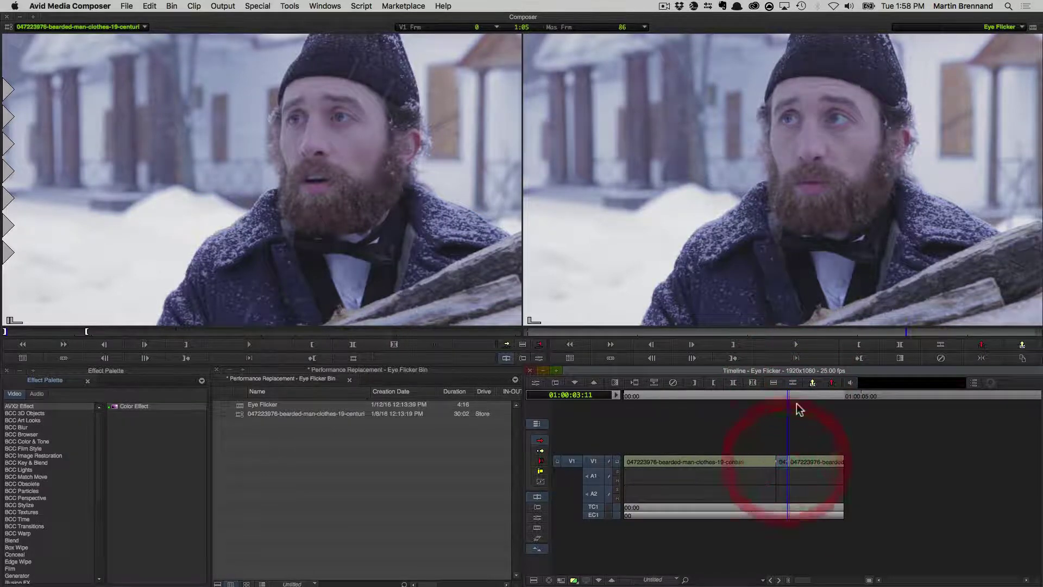
Add a second video track and move all three clip segments from V1 up to V2.
{"action": "mouse_move", "coordinate": [788, 397]}
{"action": "left_mouse_down"}
{"action": "mouse_move", "coordinate": [776, 398]}
{"action": "mouse_move", "coordinate": [785, 401]}
{"action": "left_mouse_up"}
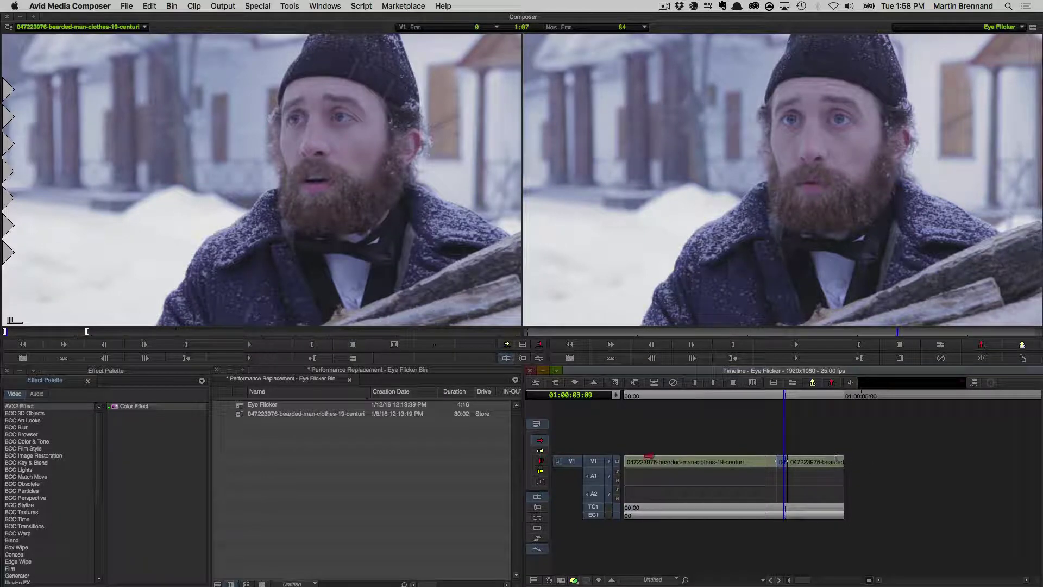
{"action": "right_click", "coordinate": [649, 455]}
{"action": "left_click", "coordinate": [678, 341]}
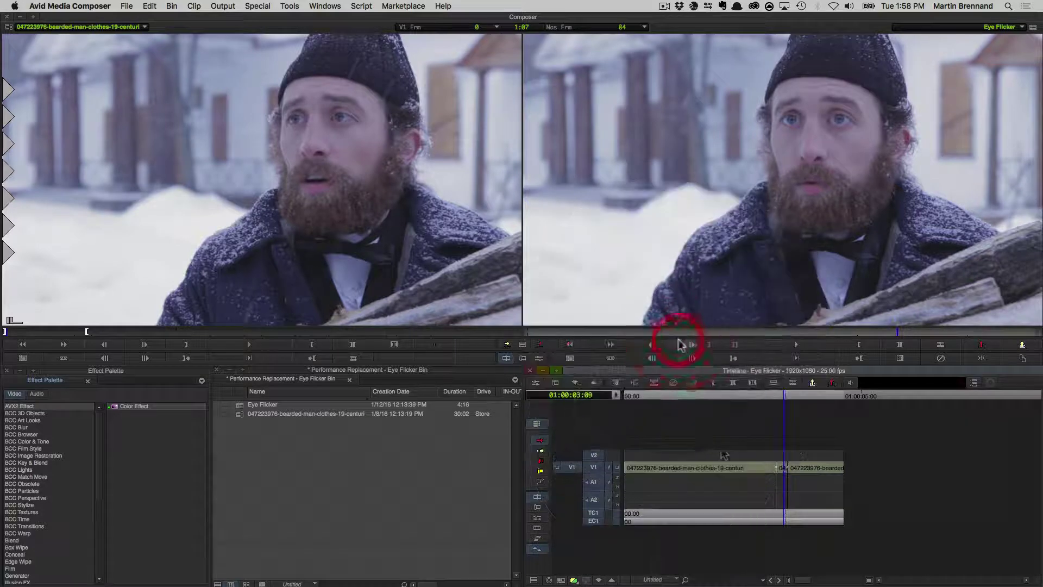
{"action": "left_click", "coordinate": [825, 466]}
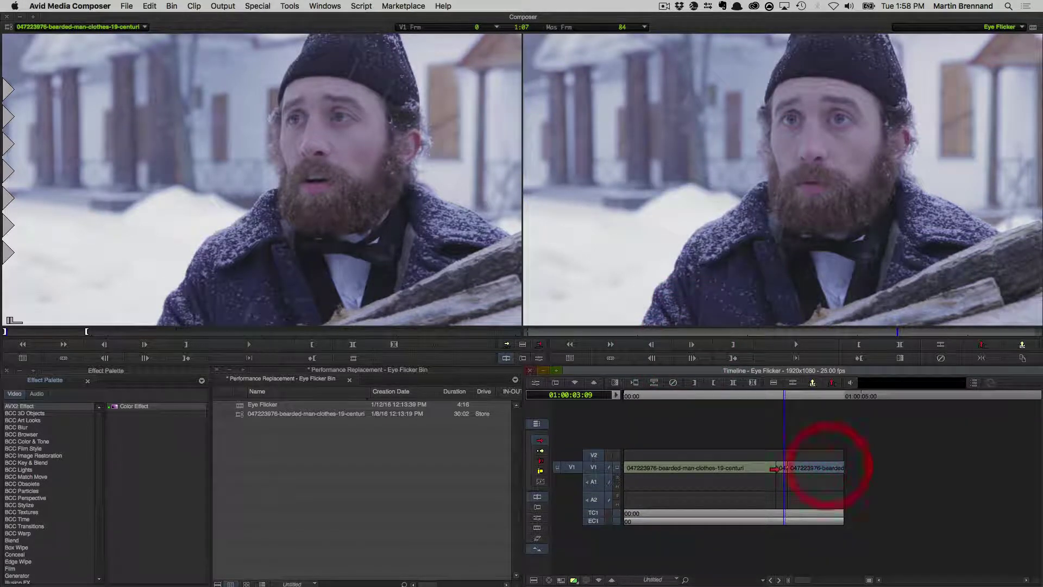
{"action": "left_click", "coordinate": [756, 468], "text": "shift"}
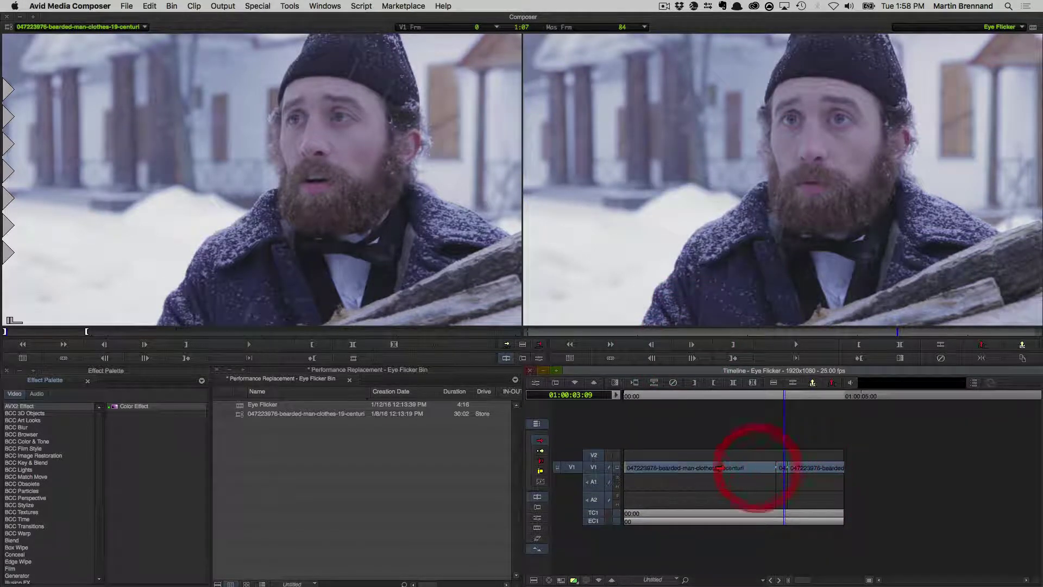
{"action": "left_click_drag", "start_coordinate": [724, 466], "coordinate": [724, 455]}
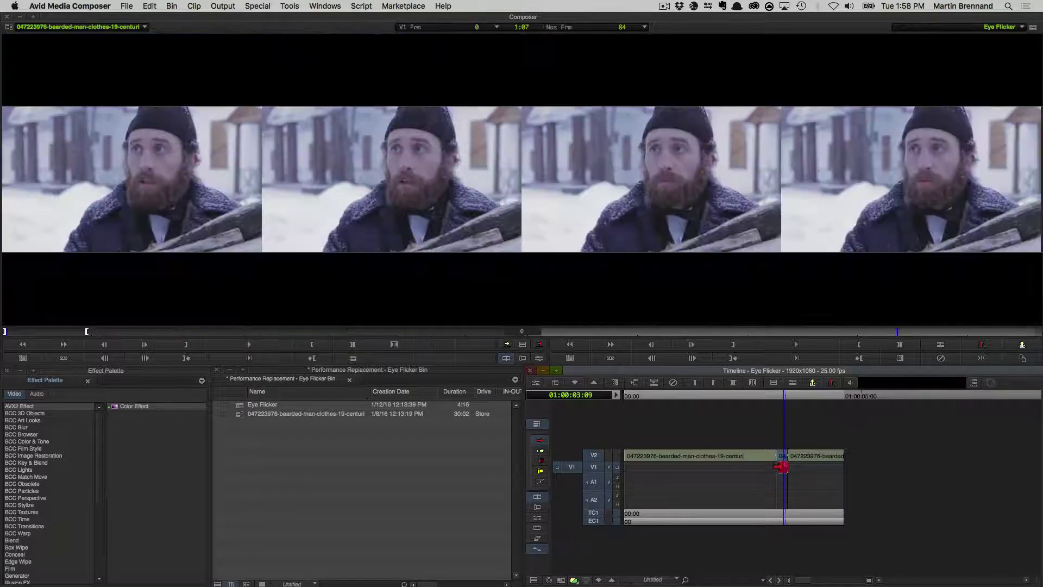
Move the short middle segment down from V2 to V1, keeping its timing.
{"action": "left_click", "coordinate": [782, 464]}
{"action": "left_click", "coordinate": [778, 458]}
{"action": "key", "text": "space"}
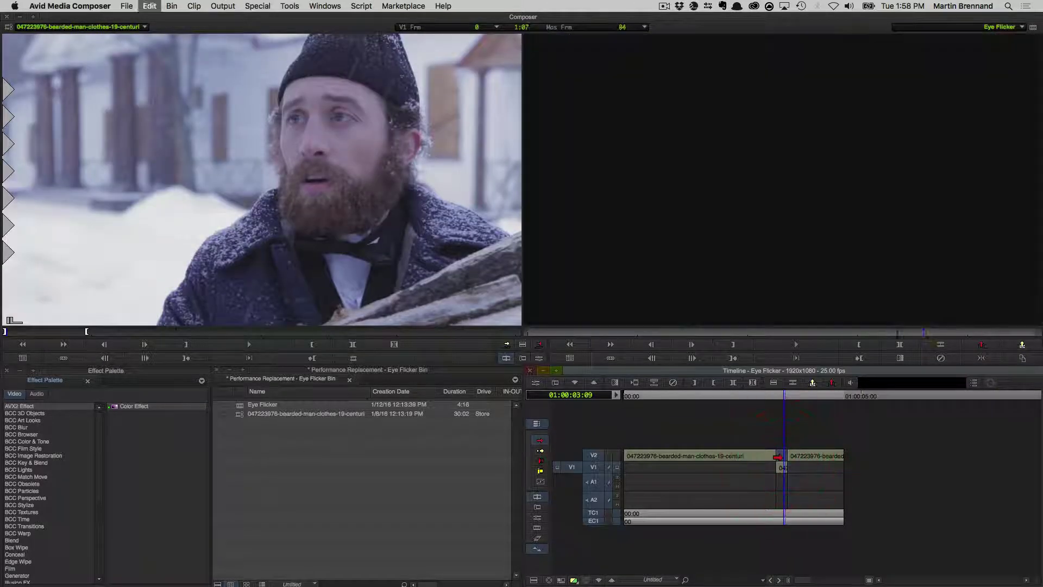
Place a copy of the short middle segment in the V2 gap starting at 01:00:03:05, directly above the V1 segment.
{"action": "left_click", "coordinate": [780, 400]}
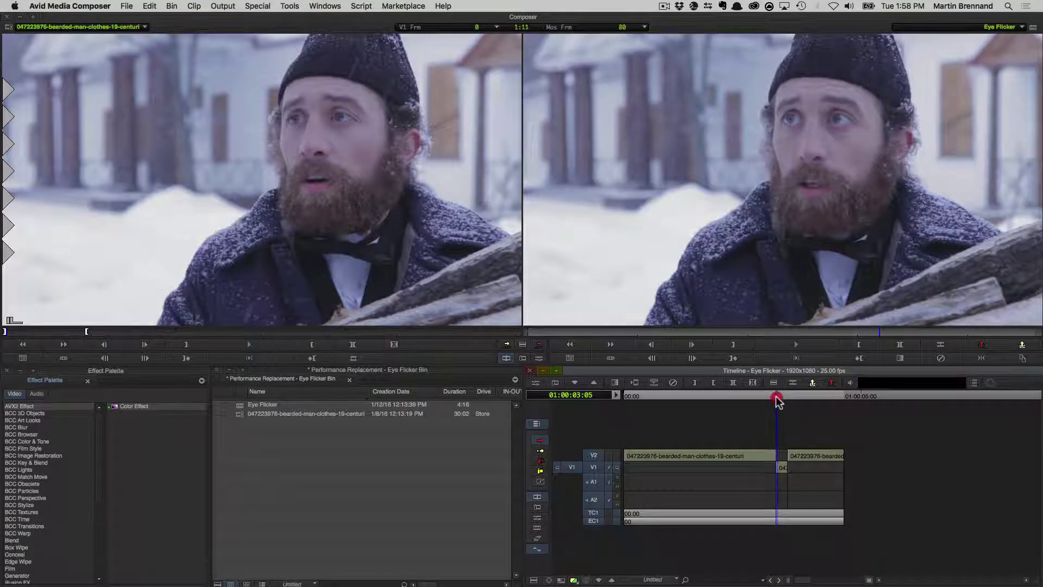
{"action": "left_click", "coordinate": [776, 396]}
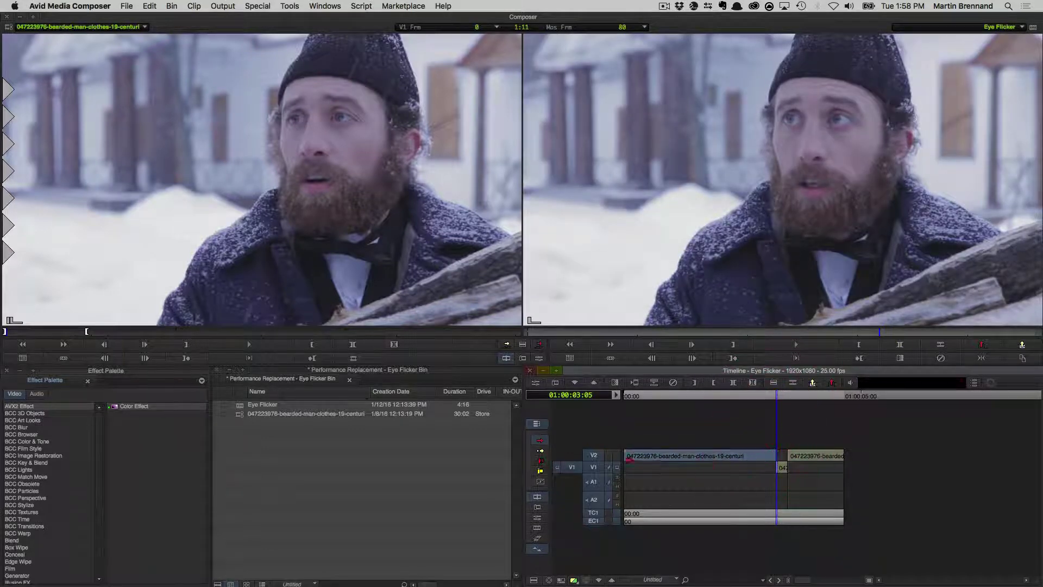
{"action": "left_click", "coordinate": [620, 459]}
{"action": "left_click", "coordinate": [784, 456]}
{"action": "mouse_move", "coordinate": [787, 392]}
{"action": "left_mouse_down"}
{"action": "mouse_move", "coordinate": [774, 396]}
{"action": "mouse_move", "coordinate": [795, 402]}
{"action": "mouse_move", "coordinate": [776, 396]}
{"action": "left_mouse_up"}
{"action": "left_click", "coordinate": [782, 469]}
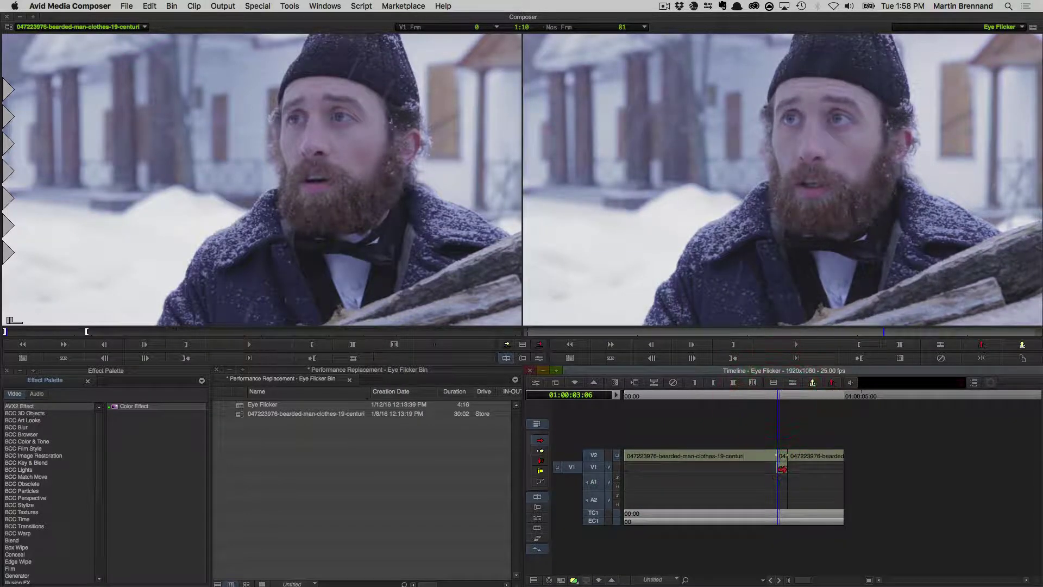
{"action": "left_click", "coordinate": [782, 459]}
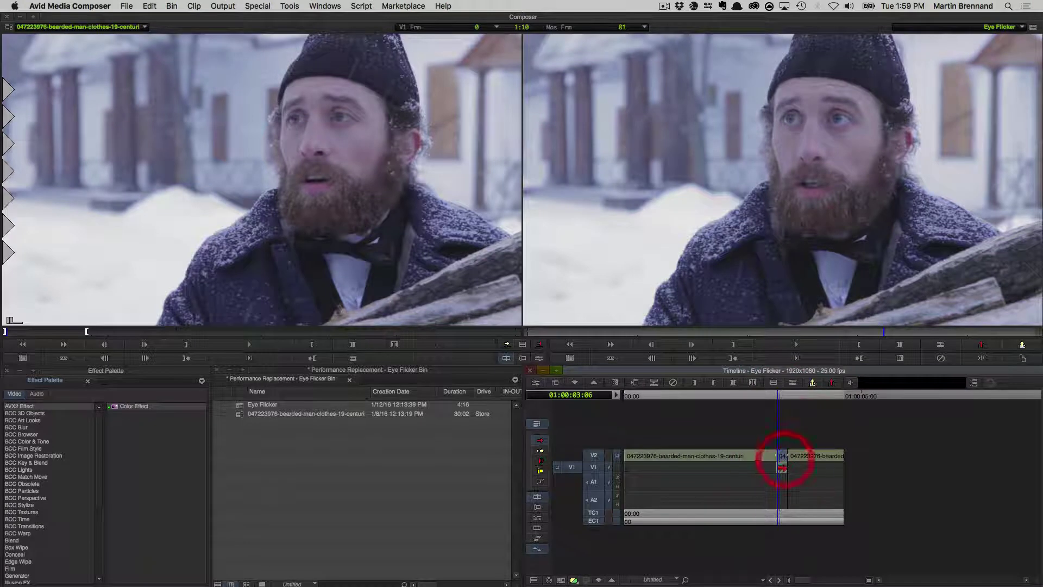
{"action": "left_click", "coordinate": [783, 463]}
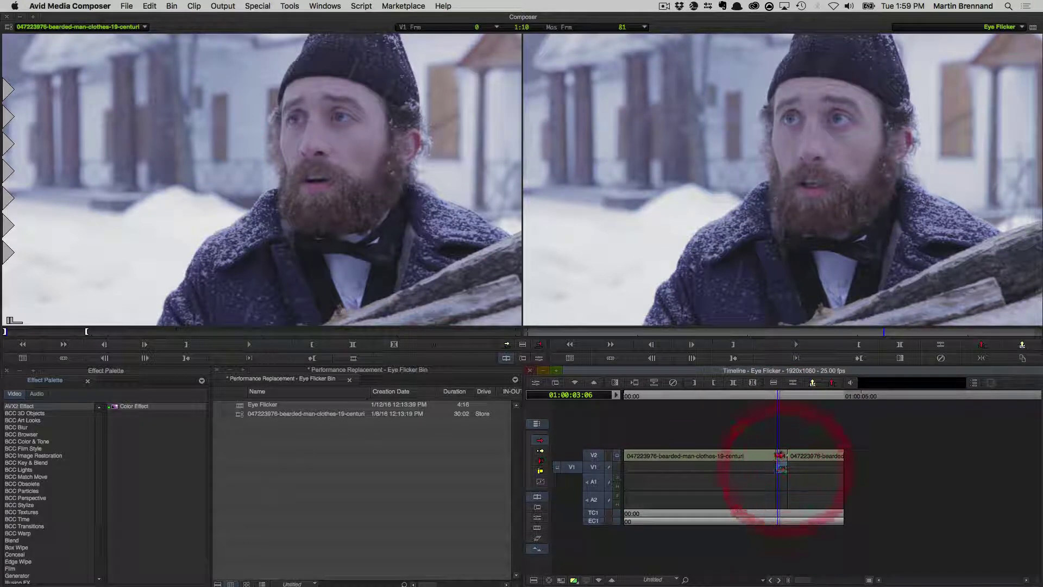
{"action": "left_click", "coordinate": [783, 467]}
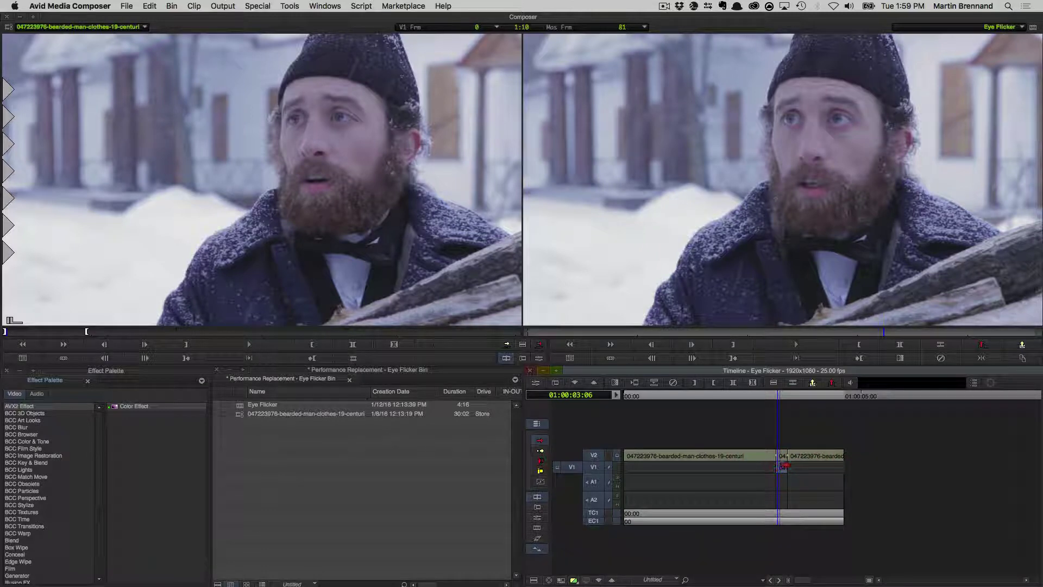
{"action": "left_click", "coordinate": [781, 459]}
{"action": "left_click", "coordinate": [779, 455]}
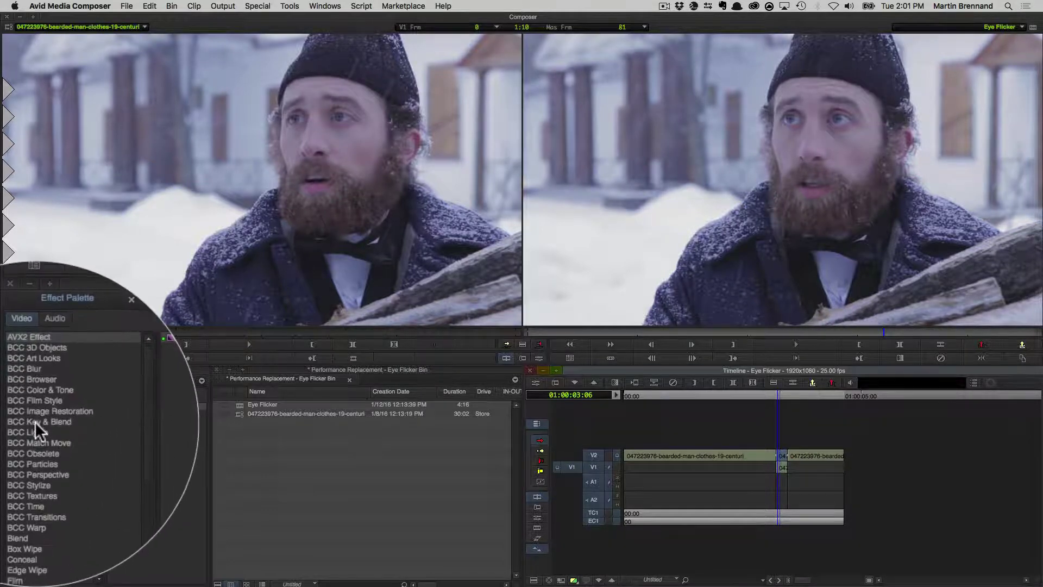
Apply the BCC Composite effect from the BCC Key & Blend category to the short segment on V2.
{"action": "left_click", "coordinate": [24, 462]}
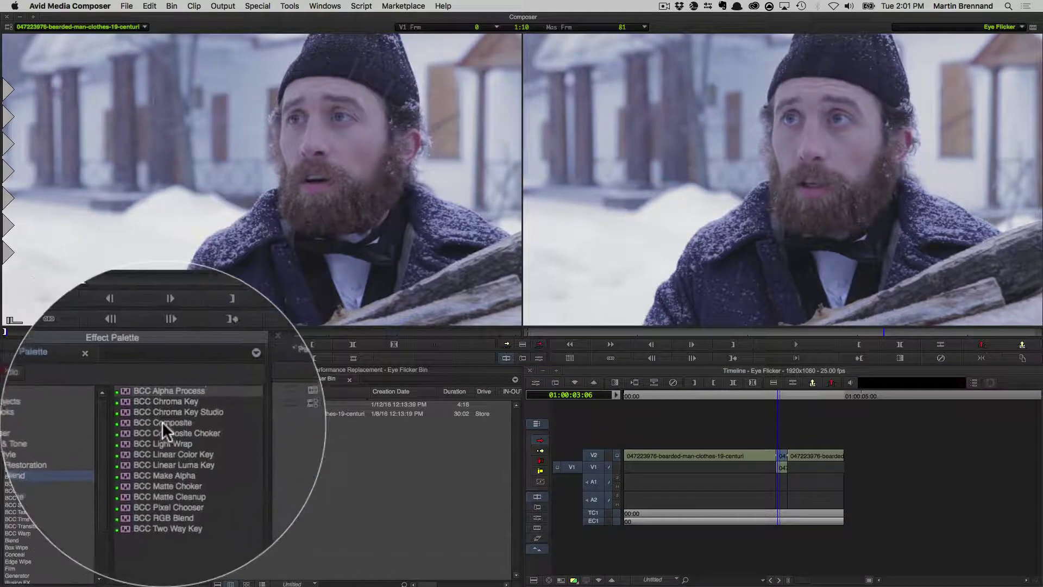
{"action": "left_click", "coordinate": [162, 422]}
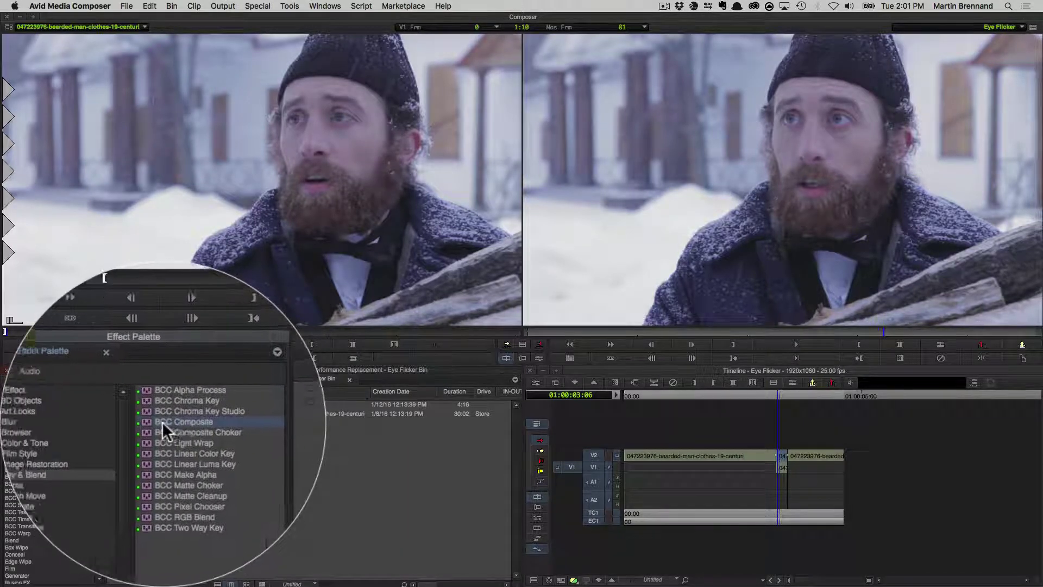
{"action": "left_click_drag", "start_coordinate": [136, 427], "coordinate": [788, 459]}
{"action": "left_click", "coordinate": [782, 460]}
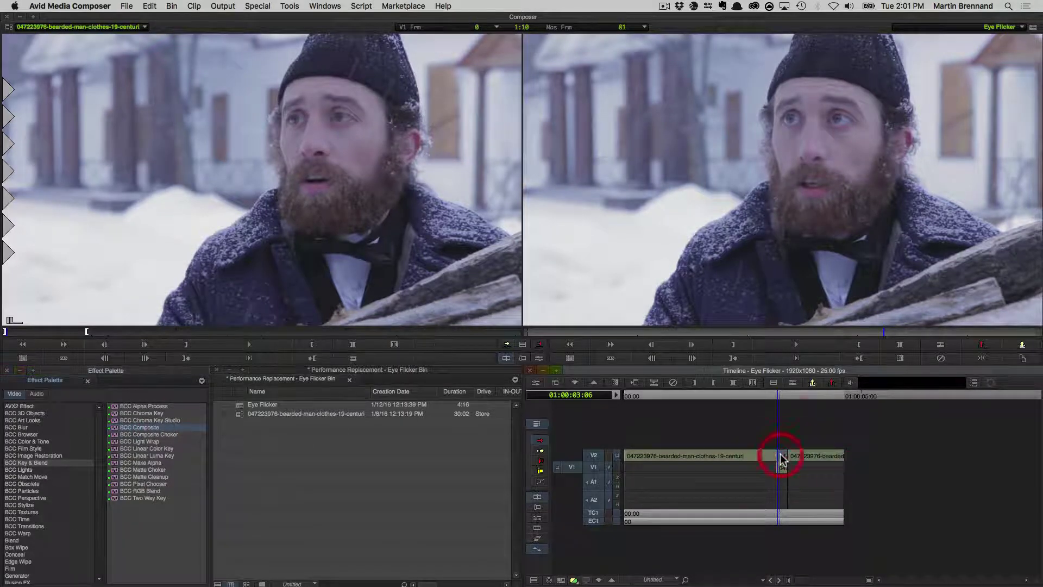
{"action": "left_click", "coordinate": [781, 462]}
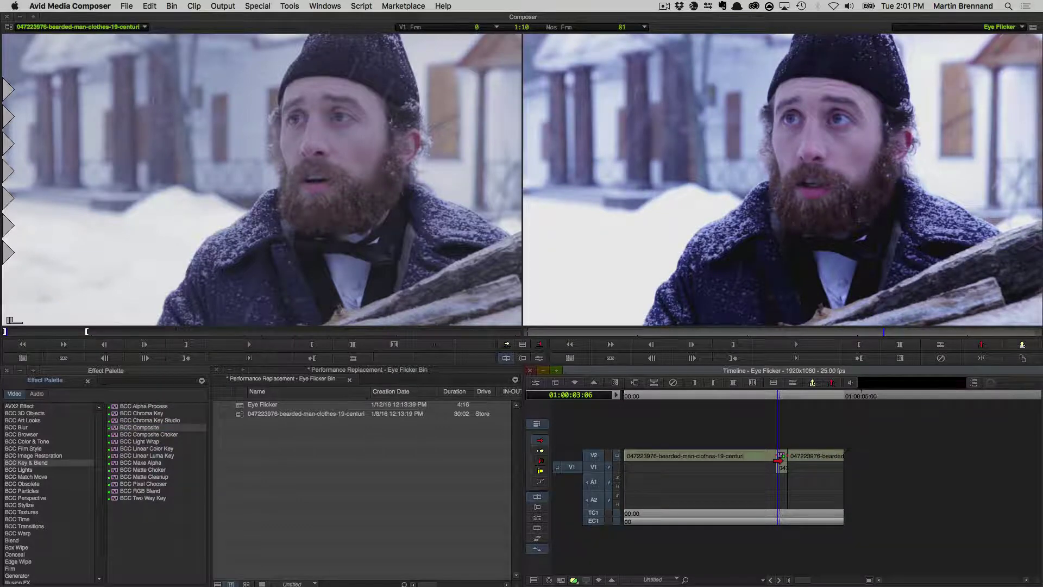
Open the BCC Composite effect's parameters and set its Apply Mode to Normal.
{"action": "key", "text": "super+9"}
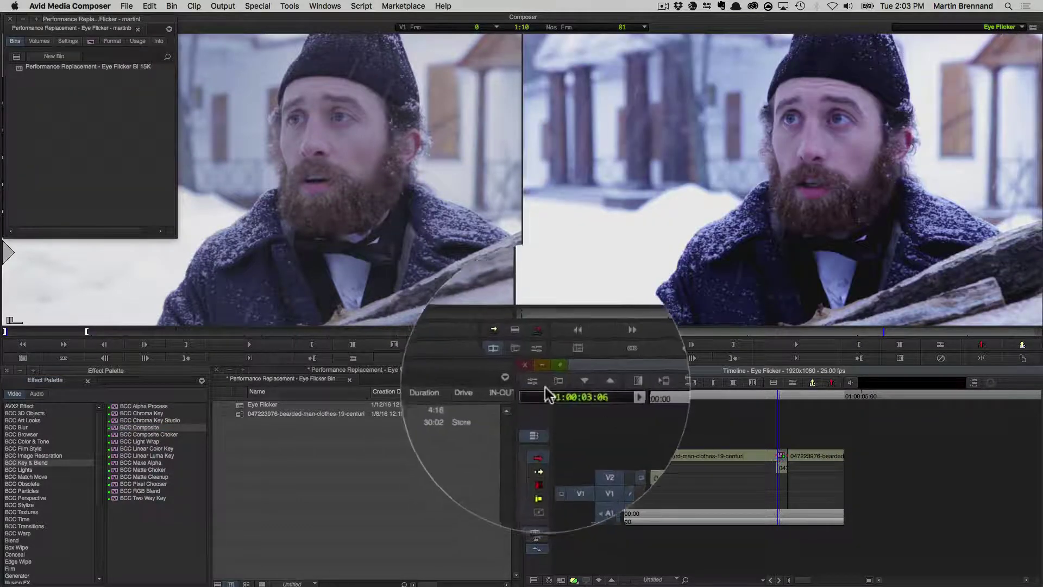
{"action": "left_click", "coordinate": [537, 382]}
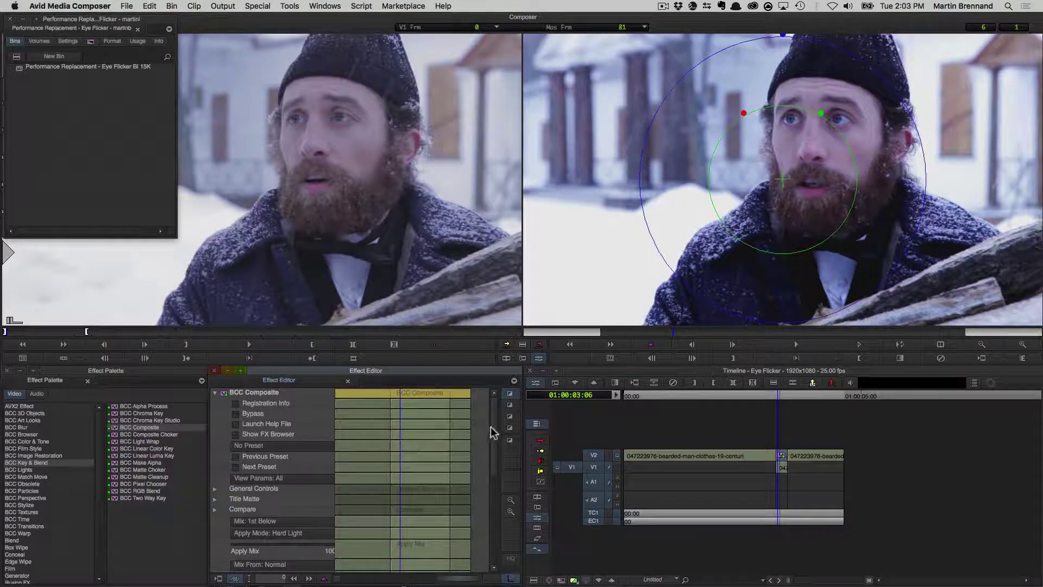
{"action": "scroll", "coordinate": [465, 456], "scroll_direction": "down", "scroll_amount": 5}
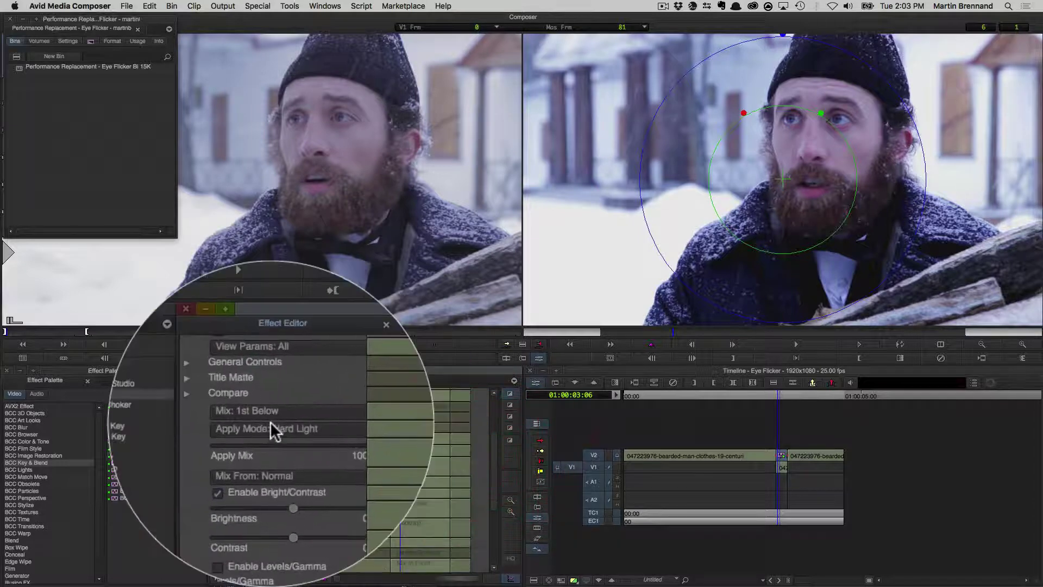
{"action": "left_click", "coordinate": [271, 450]}
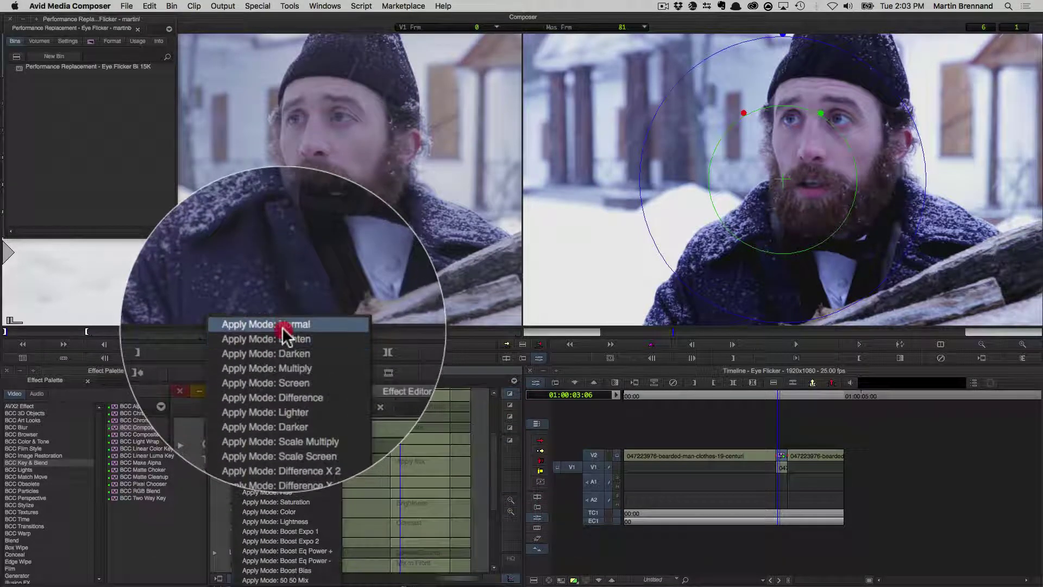
{"action": "left_click", "coordinate": [282, 322]}
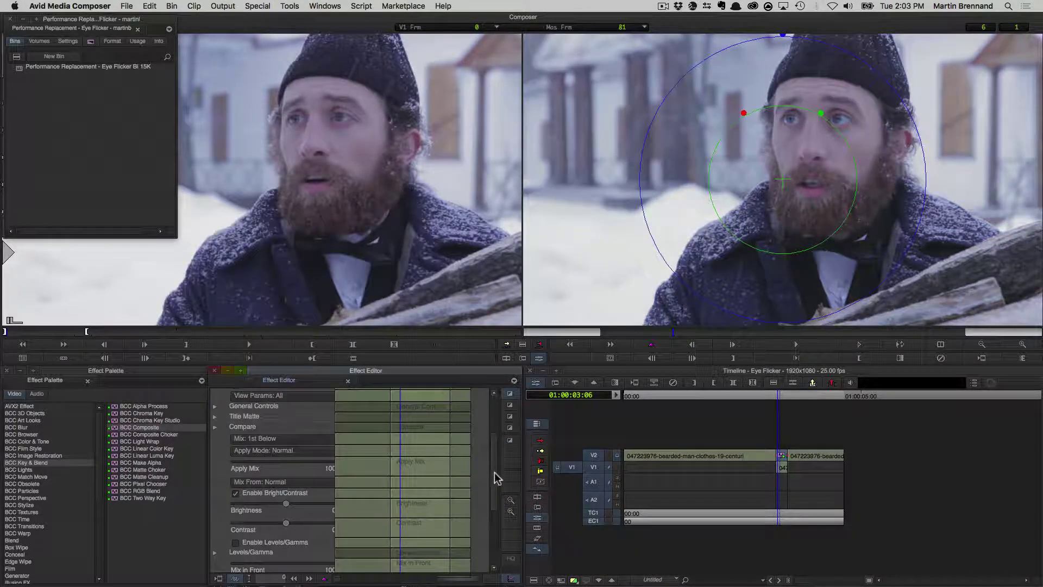
Set the timeline's video quality to full resolution and launch Mocha from the BCC Composite effect.
{"action": "left_click_drag", "start_coordinate": [495, 478], "coordinate": [489, 549]}
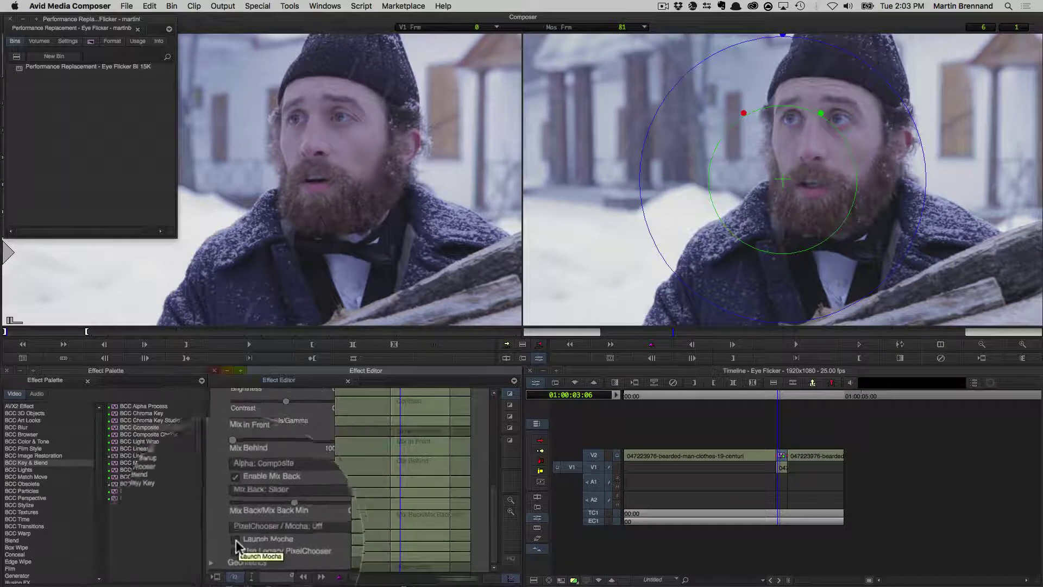
{"action": "left_click", "coordinate": [235, 546]}
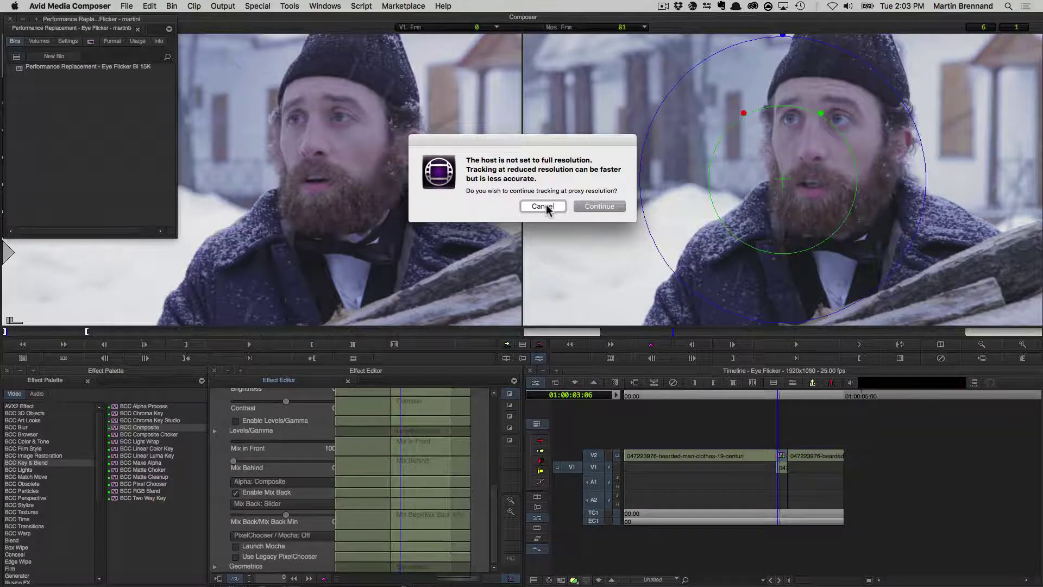
{"action": "left_click", "coordinate": [544, 206]}
{"action": "left_click", "coordinate": [575, 578]}
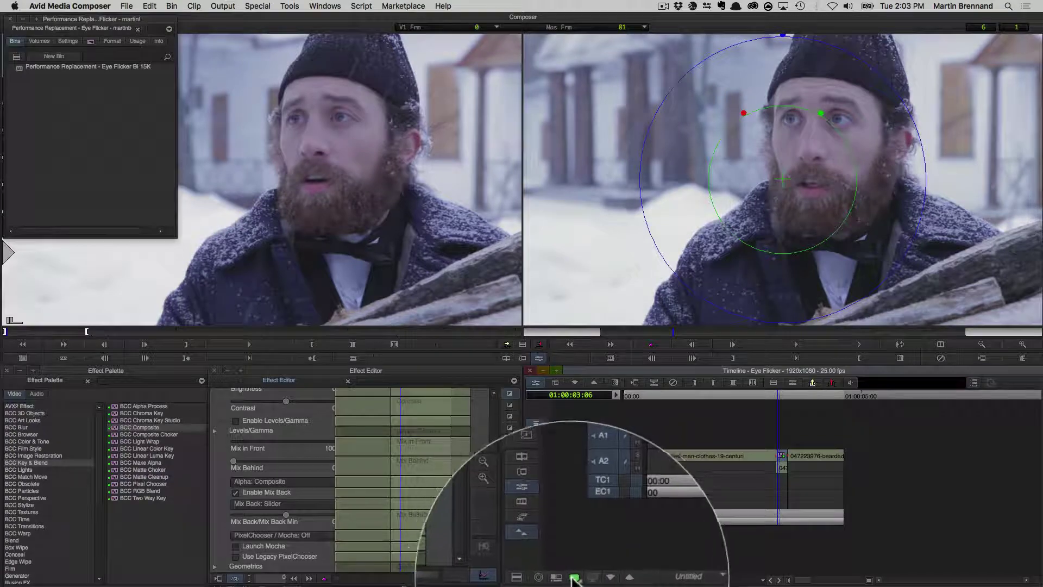
{"action": "left_click", "coordinate": [235, 546]}
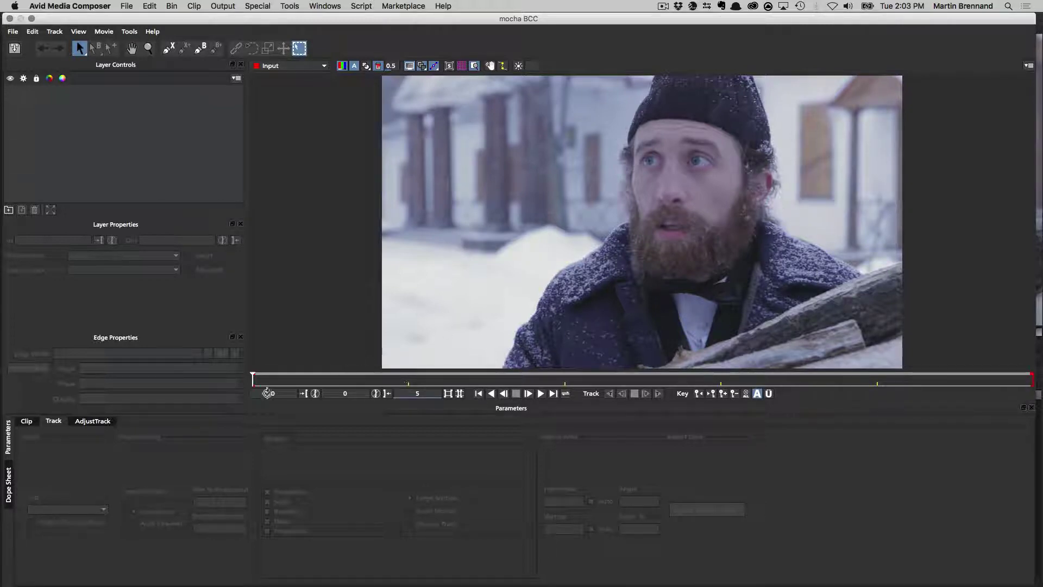
{"action": "left_click_drag", "start_coordinate": [254, 379], "coordinate": [198, 366]}
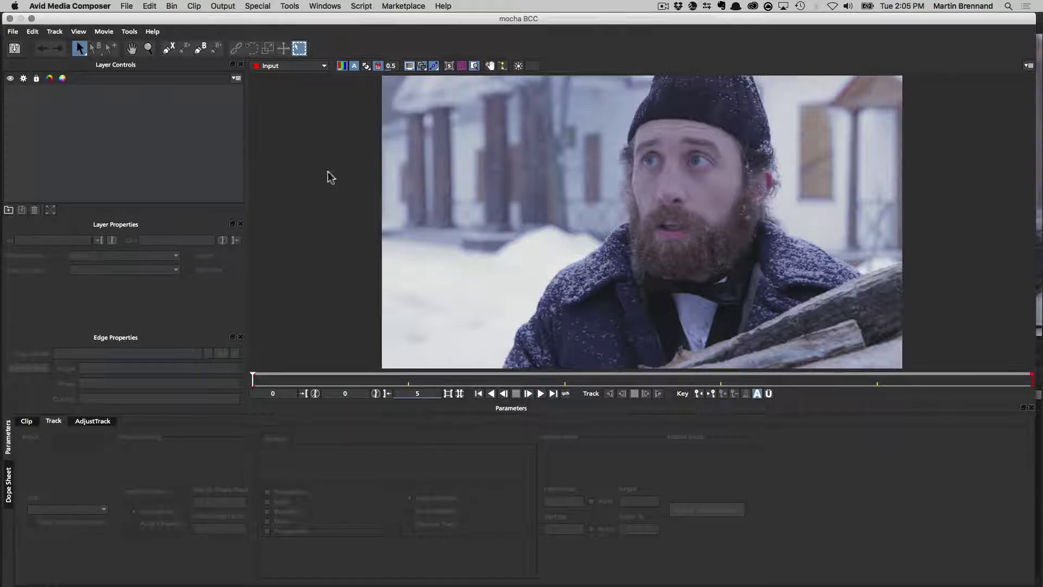
Draw a closed X-spline mask around the actor's left eye, enclosing the eye socket from the brow to the upper cheek.
{"action": "left_click", "coordinate": [169, 49]}
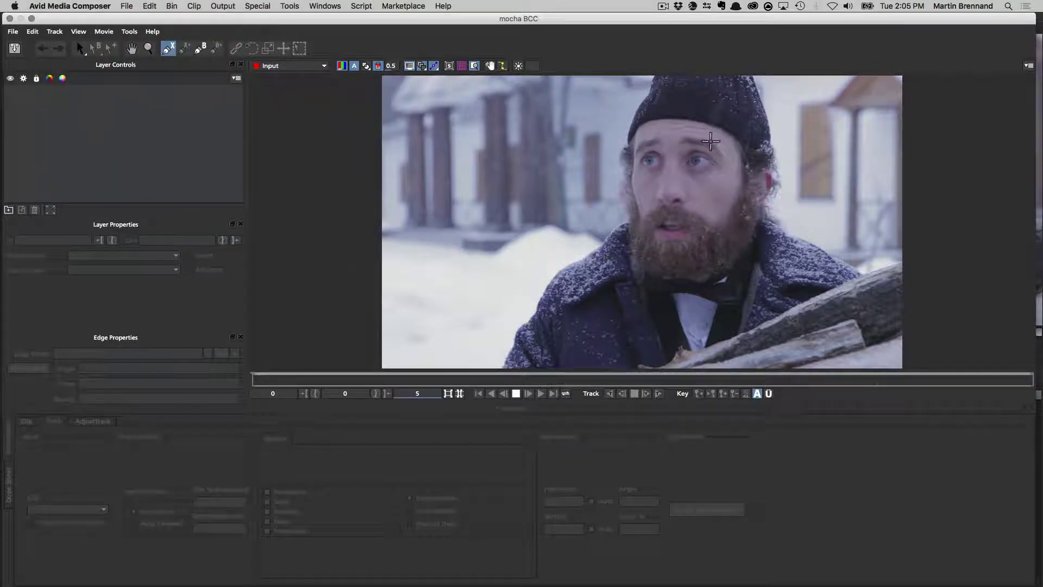
{"action": "left_click", "coordinate": [698, 142]}
{"action": "left_click", "coordinate": [695, 171]}
{"action": "key", "text": "z"}
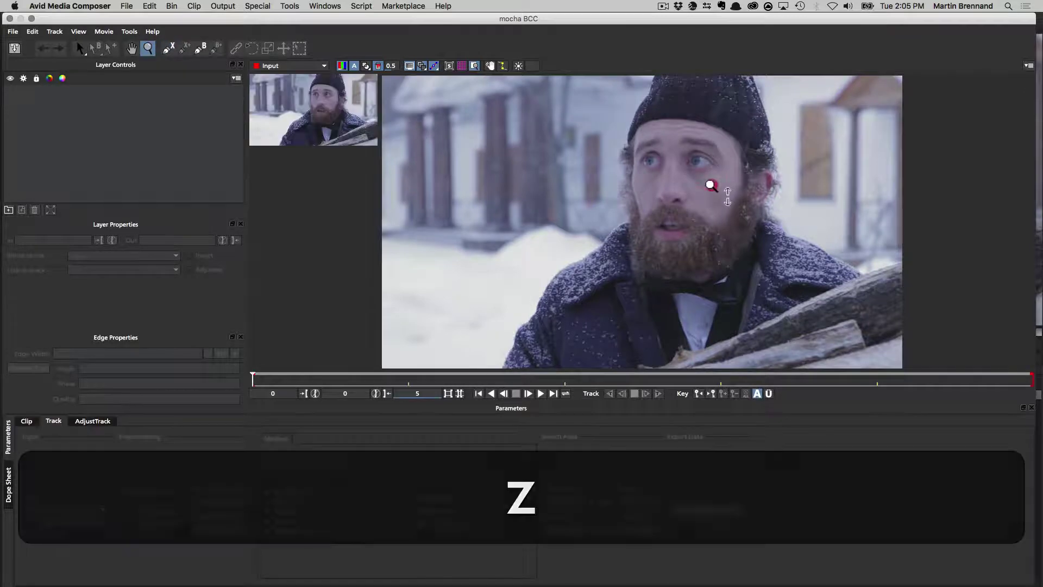
{"action": "left_click_drag", "start_coordinate": [712, 185], "coordinate": [683, 51]}
{"action": "key", "text": "x"}
{"action": "left_click_drag", "start_coordinate": [718, 158], "coordinate": [664, 186]}
{"action": "right_click", "coordinate": [664, 187]}
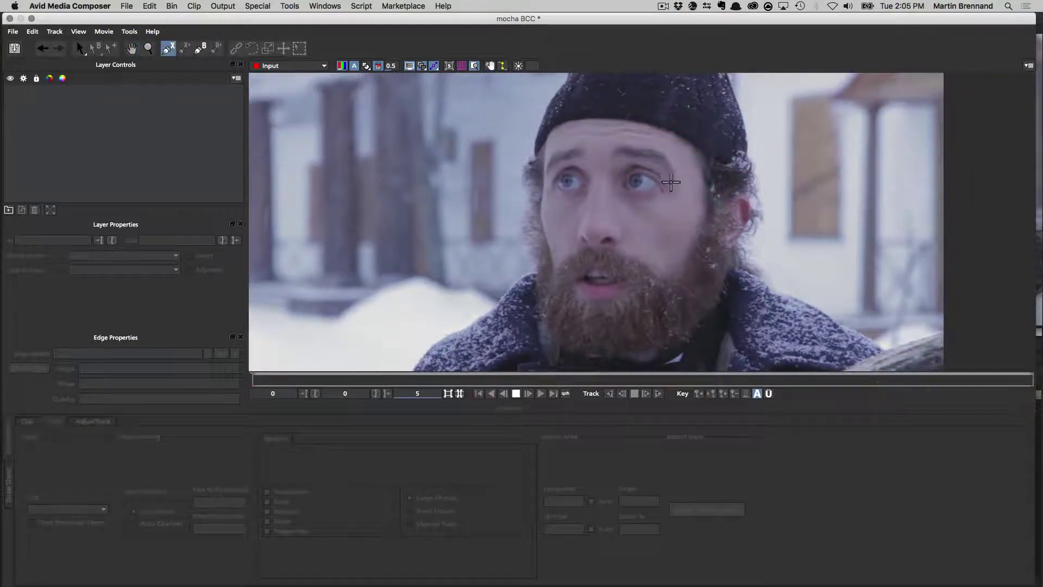
{"action": "mouse_move", "coordinate": [653, 161]}
{"action": "left_mouse_down"}
{"action": "mouse_move", "coordinate": [660, 142]}
{"action": "mouse_move", "coordinate": [615, 141]}
{"action": "mouse_move", "coordinate": [609, 182]}
{"action": "mouse_move", "coordinate": [589, 193]}
{"action": "mouse_move", "coordinate": [609, 224]}
{"action": "mouse_move", "coordinate": [676, 228]}
{"action": "mouse_move", "coordinate": [698, 205]}
{"action": "mouse_move", "coordinate": [650, 159]}
{"action": "mouse_move", "coordinate": [622, 159]}
{"action": "left_mouse_up"}
{"action": "left_click", "coordinate": [644, 218]}
{"action": "right_click", "coordinate": [675, 198]}
{"action": "key", "text": "s"}
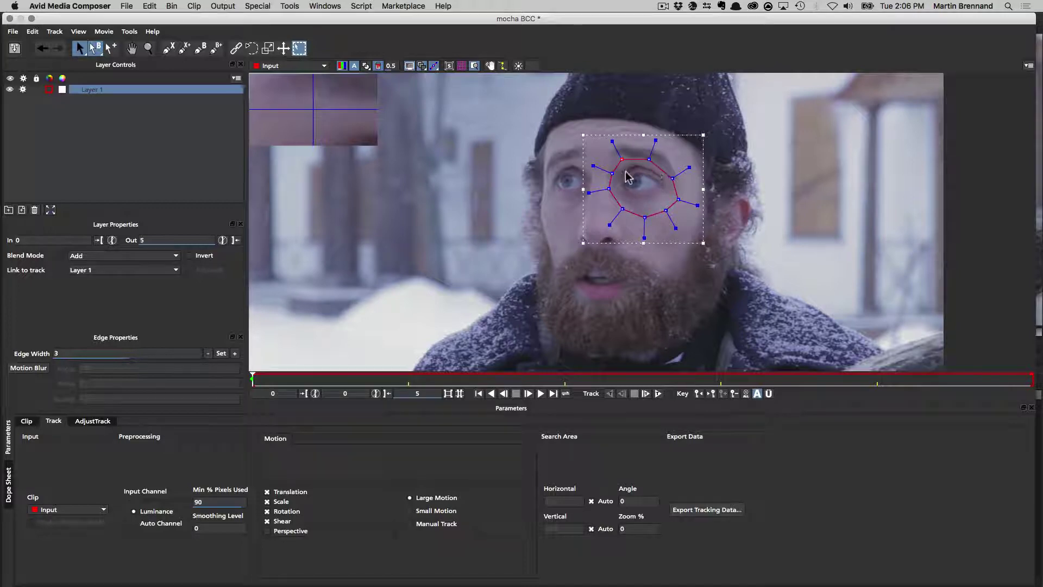
Tighten the outer edge of the left-eye spline and round its control points into a smooth oval.
{"action": "left_click", "coordinate": [642, 213]}
{"action": "left_click_drag", "start_coordinate": [678, 199], "coordinate": [674, 200]}
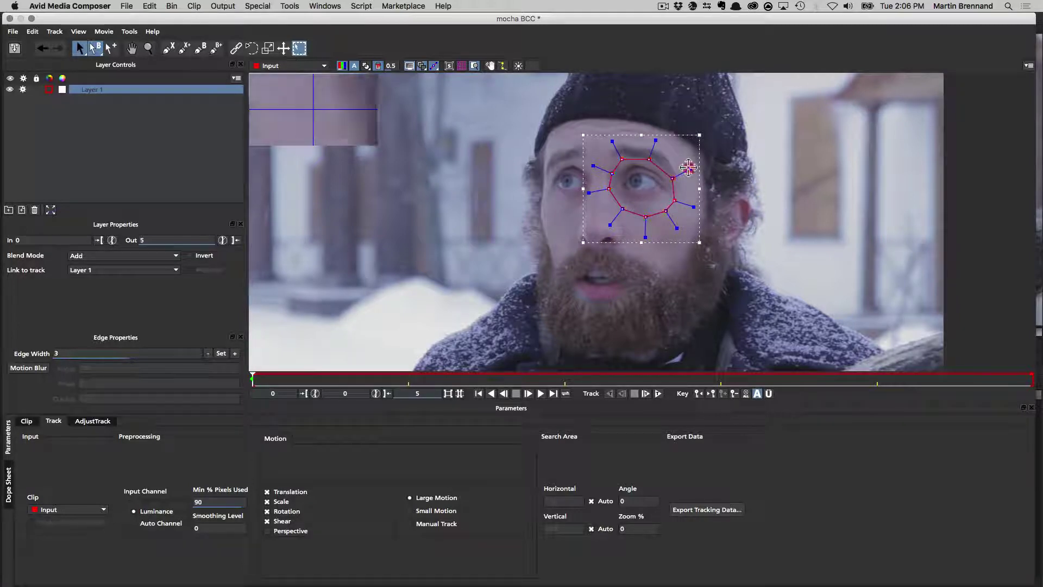
{"action": "left_click_drag", "start_coordinate": [688, 167], "coordinate": [654, 147]}
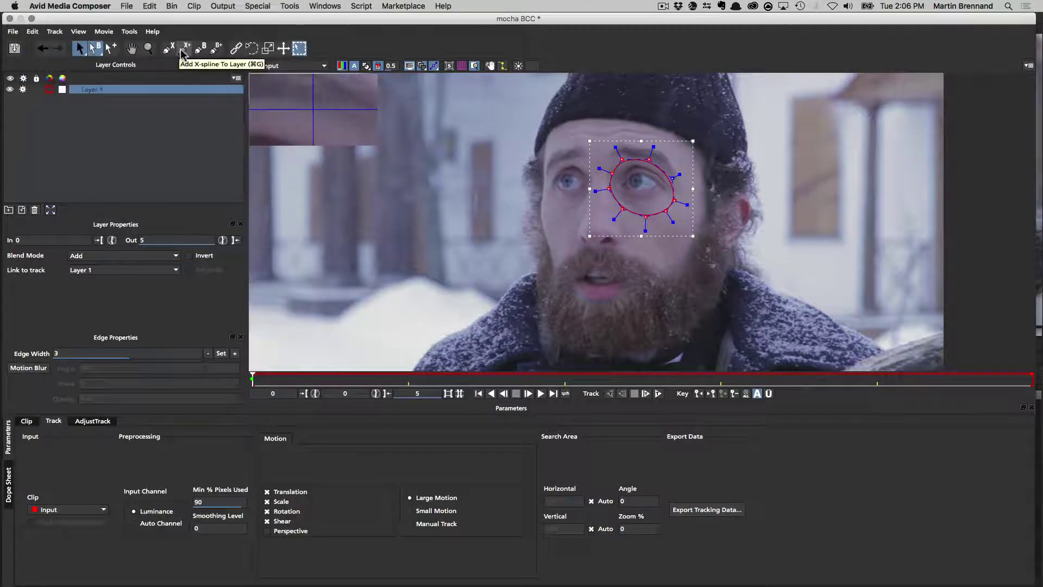
Add a second closed X-spline to Layer 1 around the actor's right eye and smooth it into an oval.
{"action": "left_click", "coordinate": [184, 50]}
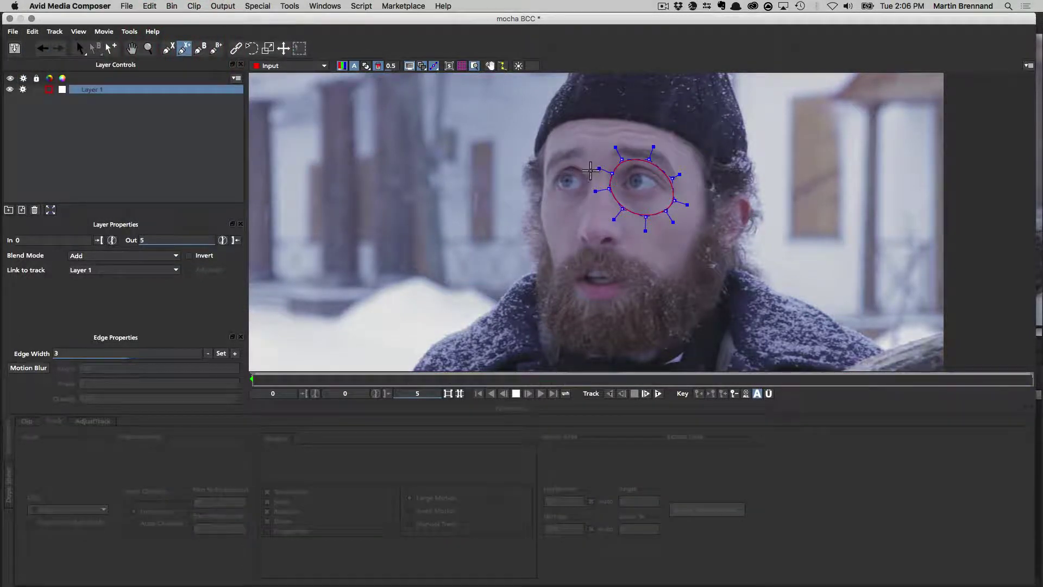
{"action": "left_click", "coordinate": [592, 171]}
{"action": "left_click", "coordinate": [580, 160]}
{"action": "left_click", "coordinate": [552, 166]}
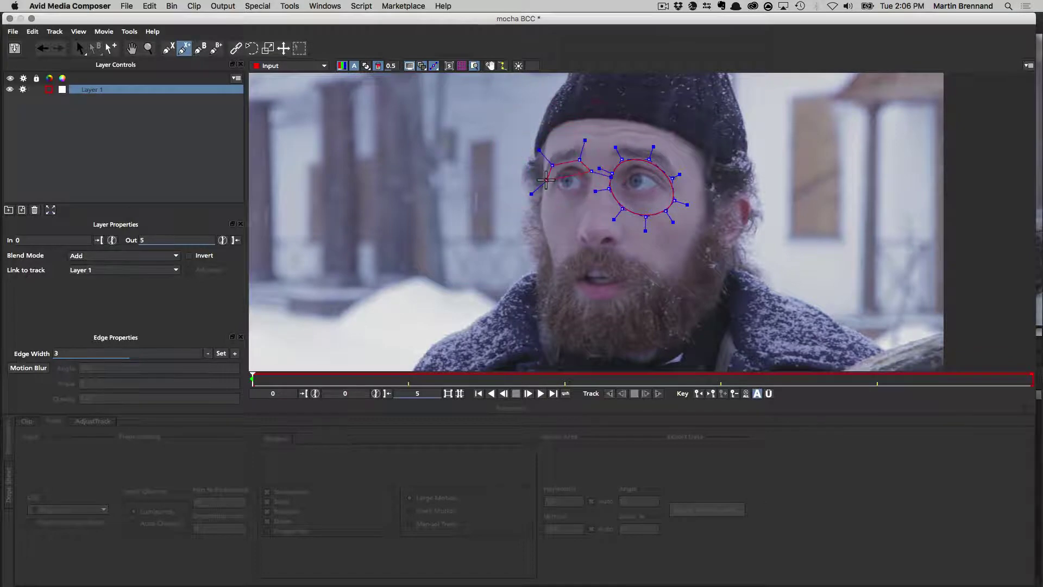
{"action": "left_click", "coordinate": [547, 180]}
{"action": "left_click", "coordinate": [550, 199]}
{"action": "left_click", "coordinate": [564, 205]}
{"action": "left_click", "coordinate": [581, 199]}
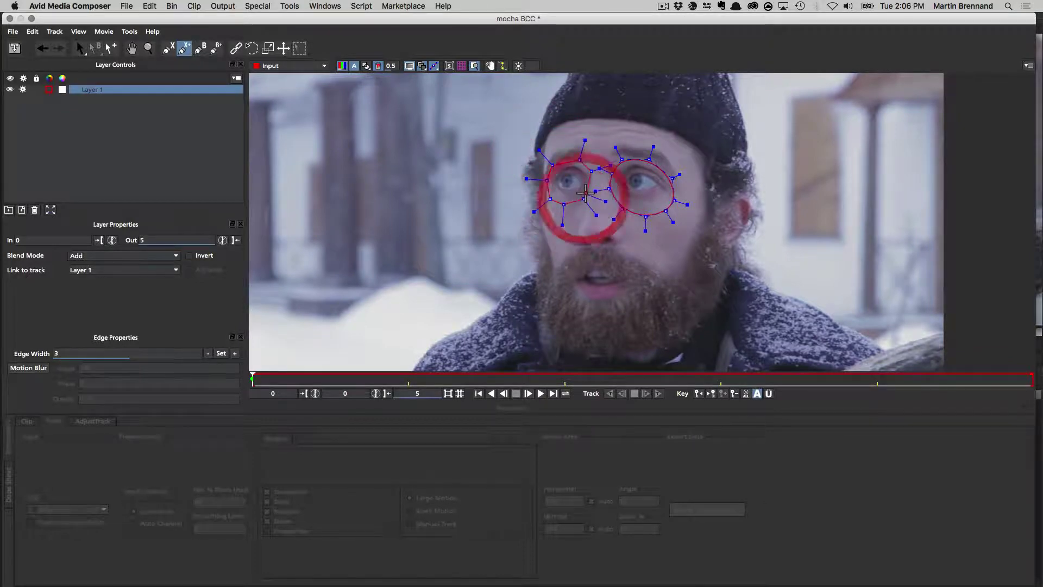
{"action": "right_click", "coordinate": [581, 199]}
{"action": "left_click_drag", "start_coordinate": [580, 142], "coordinate": [578, 152]}
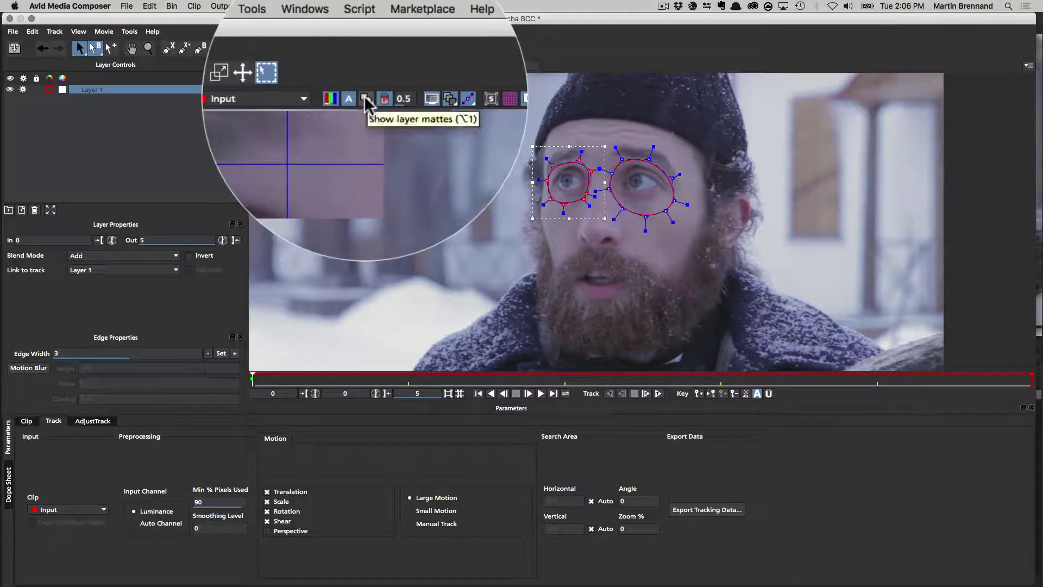
Check the layer mattes over the footage and reshape the right-eye spline, extending its lower edge and adjusting its points beside the nose.
{"action": "left_click", "coordinate": [366, 66]}
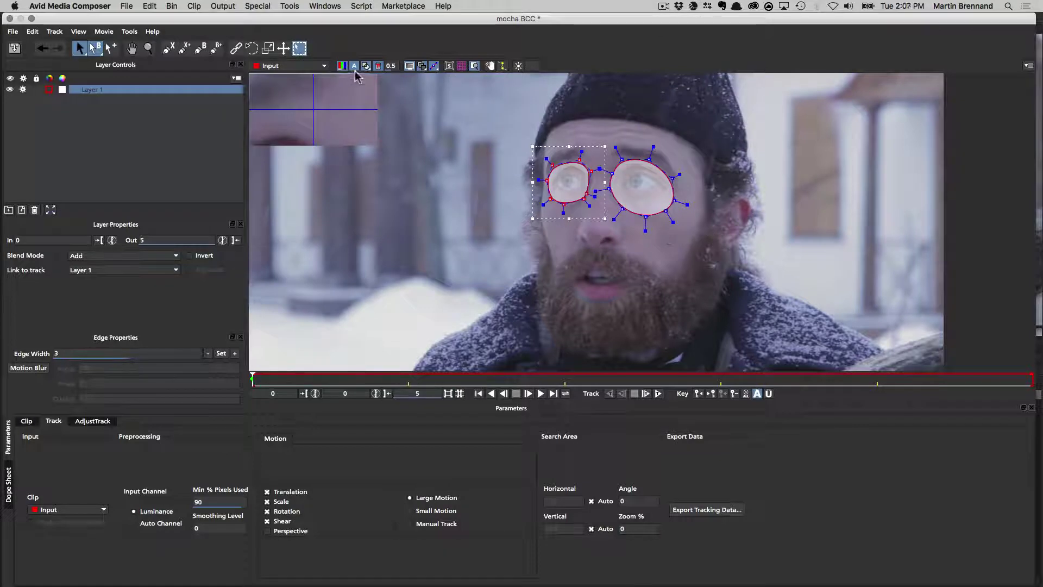
{"action": "left_click", "coordinate": [364, 66]}
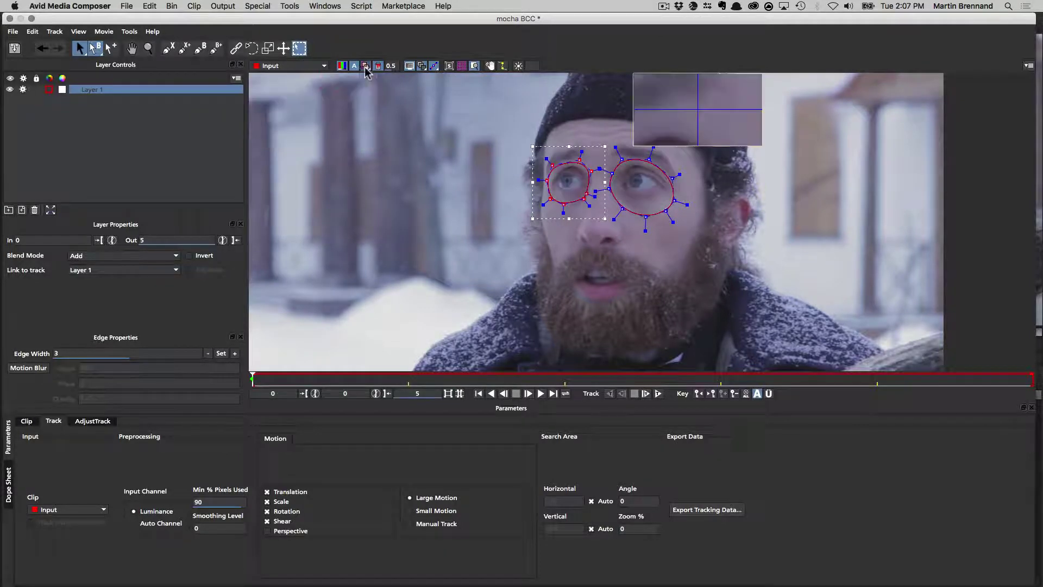
{"action": "left_click", "coordinate": [561, 206]}
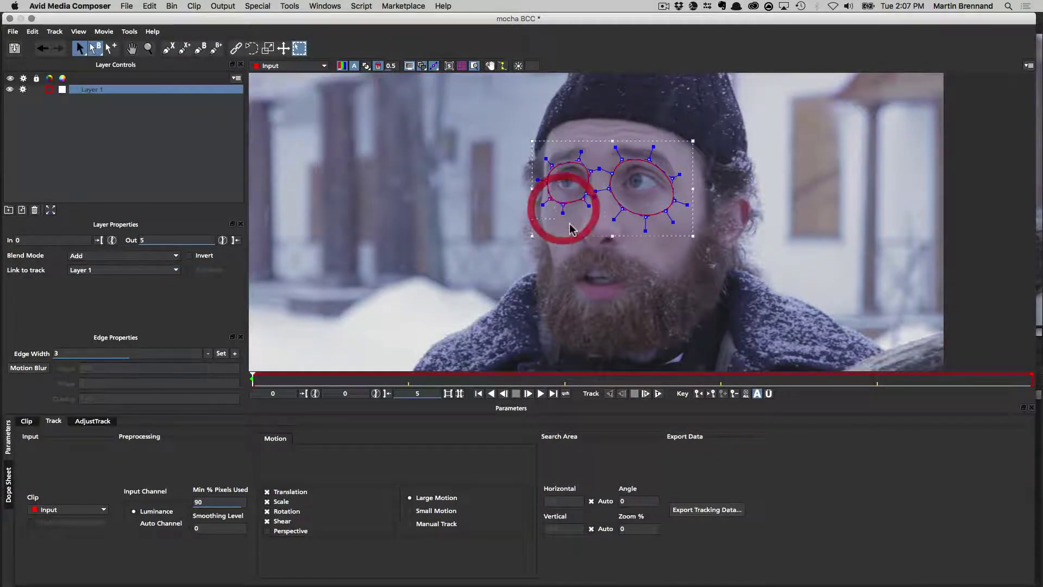
{"action": "left_click_drag", "start_coordinate": [556, 208], "coordinate": [585, 197]}
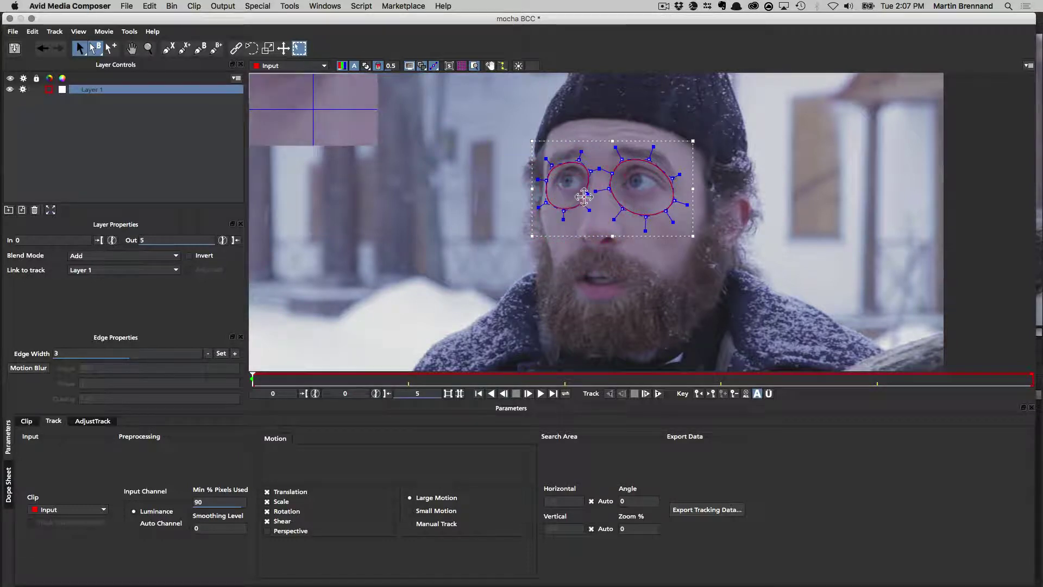
{"action": "left_click", "coordinate": [585, 196]}
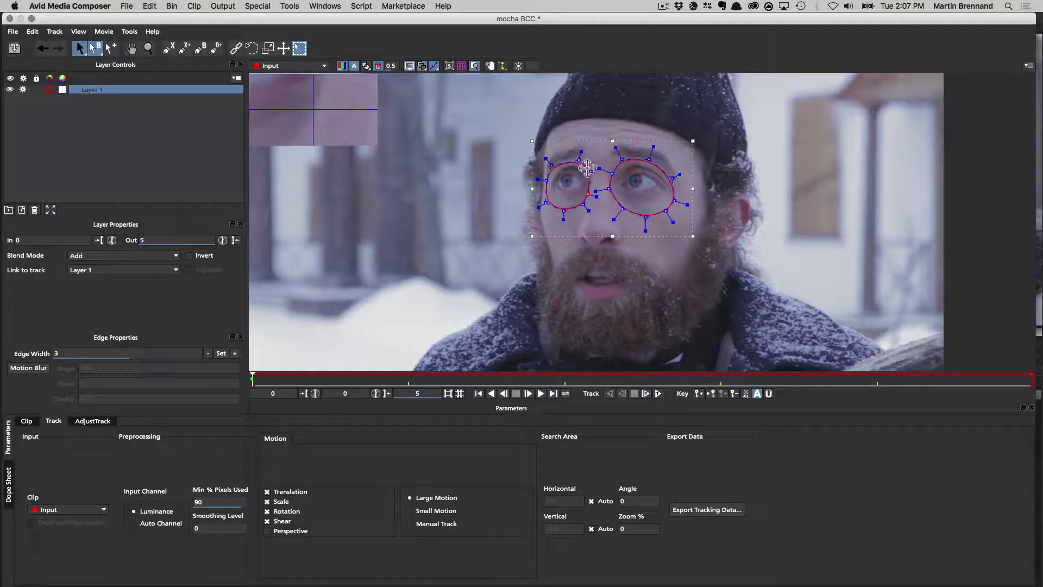
{"action": "left_click", "coordinate": [590, 169]}
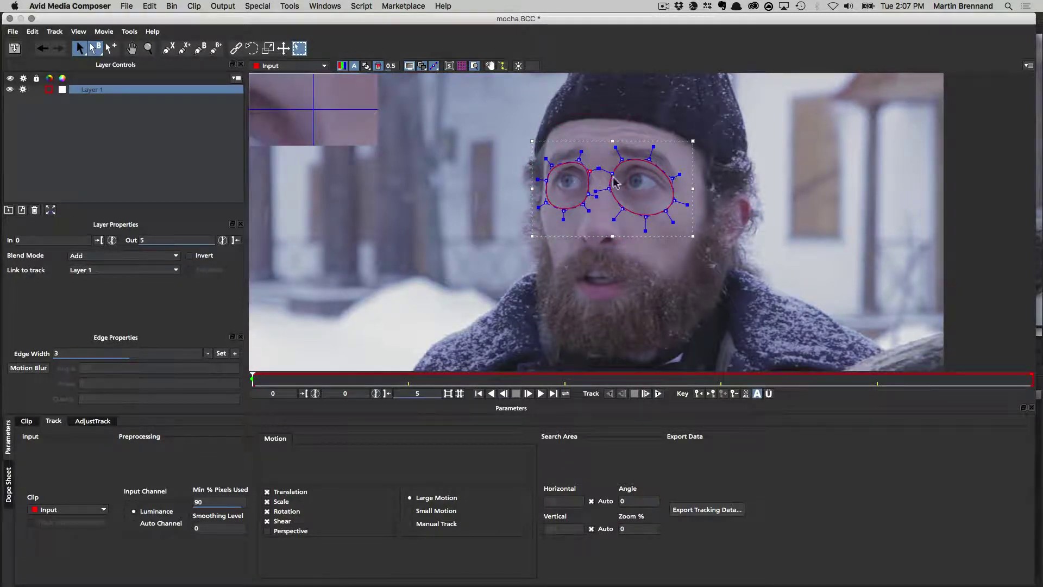
{"action": "left_click_drag", "start_coordinate": [590, 172], "coordinate": [577, 161]}
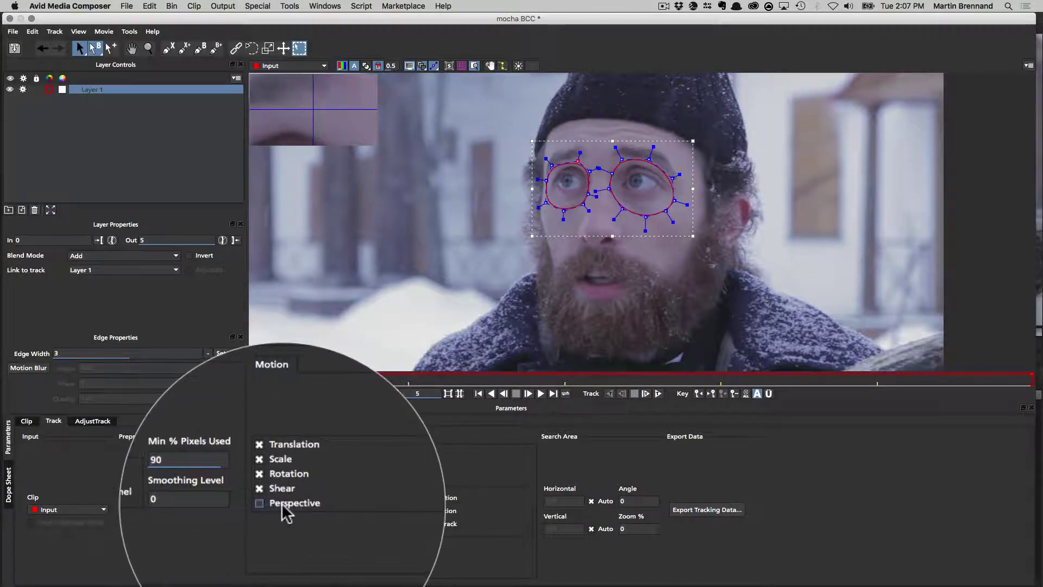
Include Perspective in the layer's tracked motion and rename the layer "eye mask".
{"action": "left_click", "coordinate": [259, 503]}
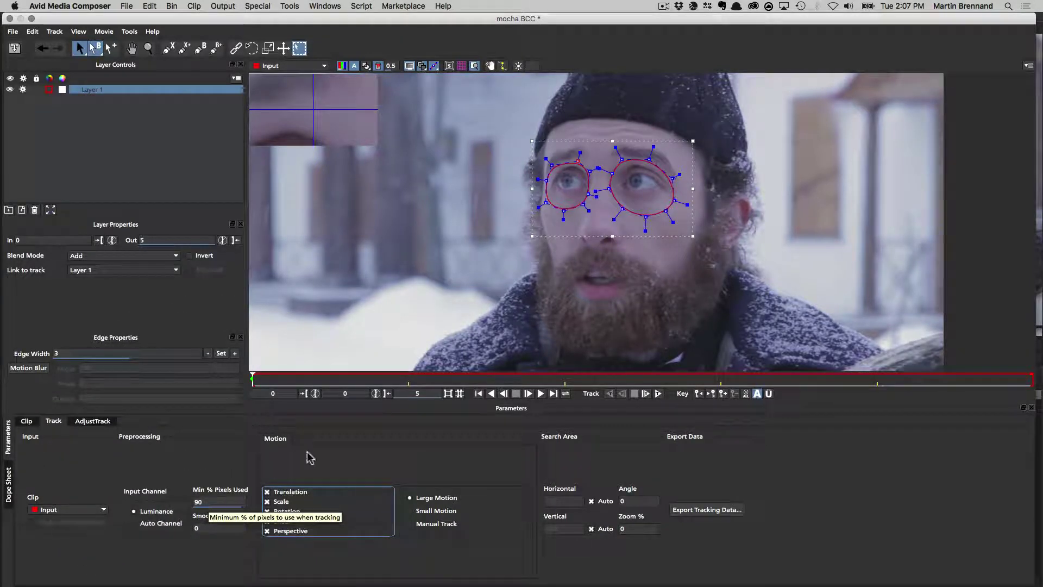
{"action": "double_click", "coordinate": [199, 500]}
{"action": "double_click", "coordinate": [99, 91]}
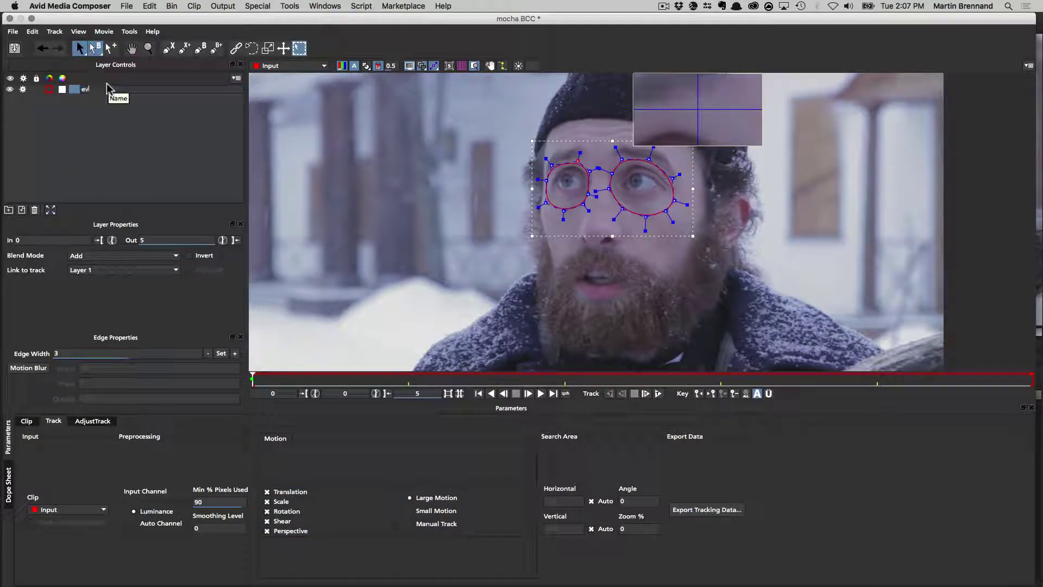
{"action": "key", "text": "Return"}
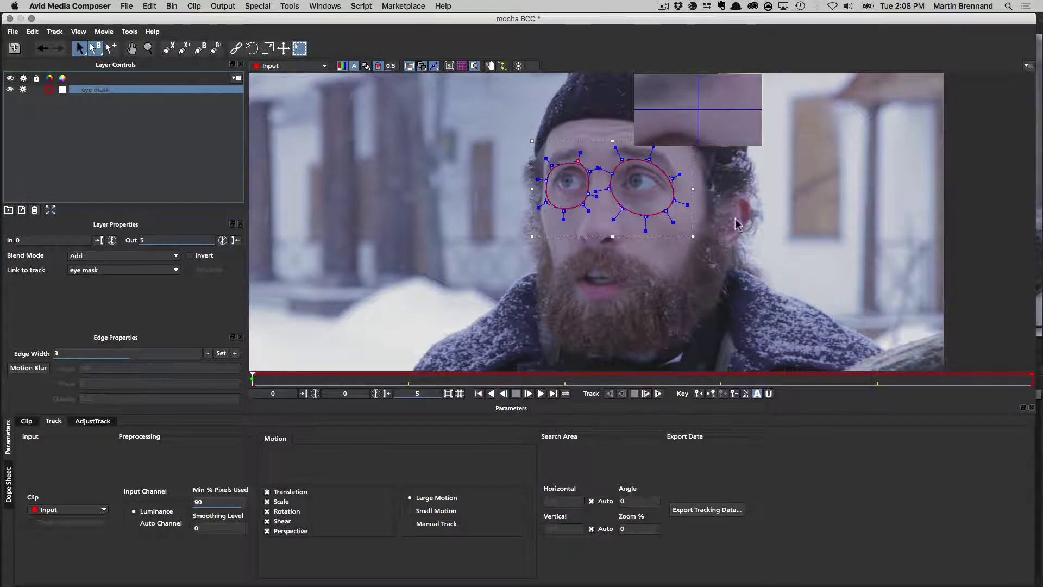
Track the eye mask layer forward from frame 0 to frame 5 and play the track back.
{"action": "left_click", "coordinate": [657, 395]}
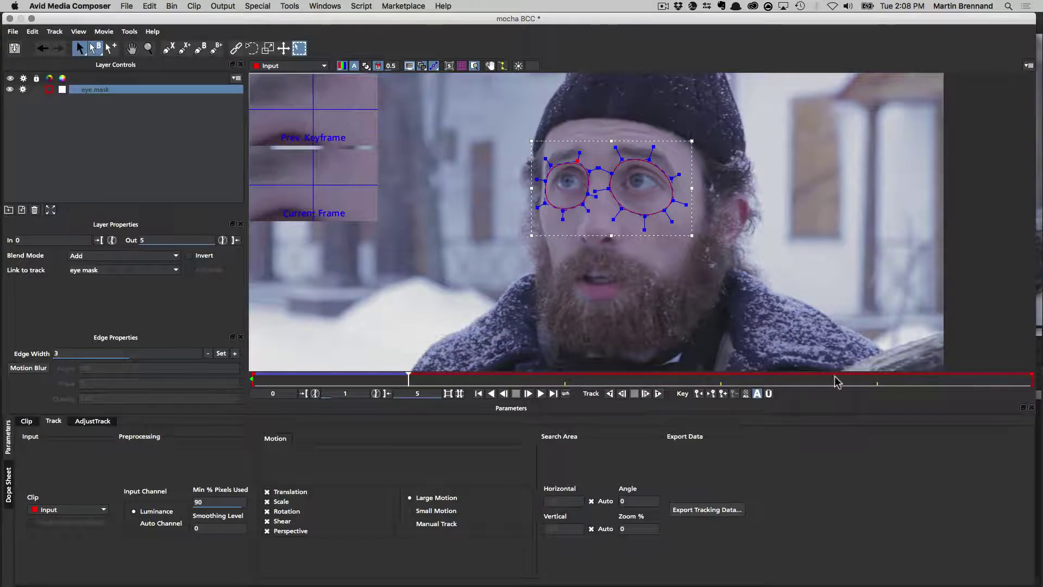
{"action": "left_click", "coordinate": [658, 394]}
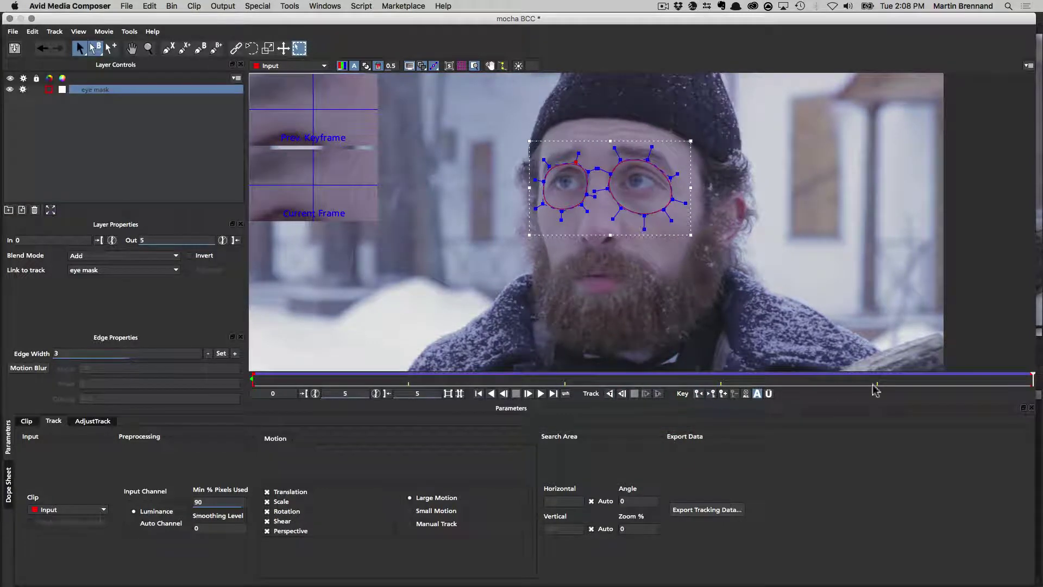
{"action": "left_click_drag", "start_coordinate": [1032, 380], "coordinate": [339, 402]}
{"action": "left_click", "coordinate": [540, 393]}
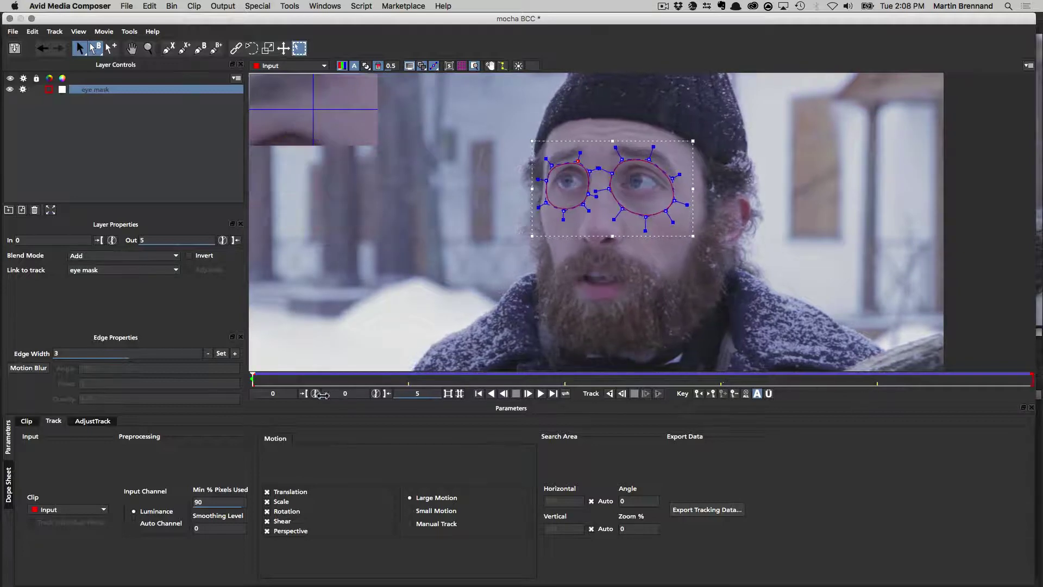
{"action": "left_click", "coordinate": [513, 394]}
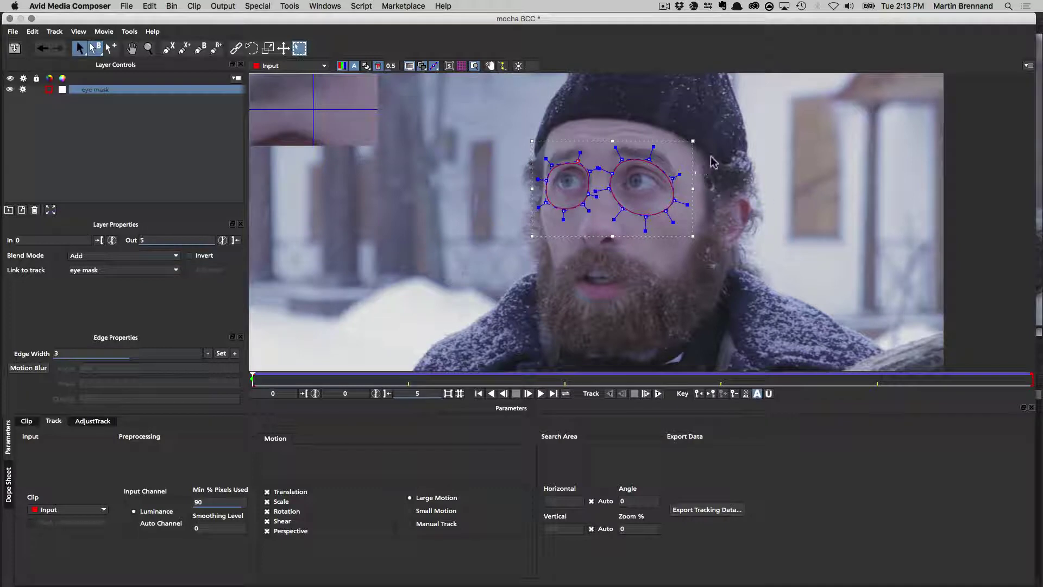
Display the planar surface of the eye mask layer and align it to the full frame at frame 0.
{"action": "key", "text": "z"}
{"action": "scroll", "coordinate": [601, 183], "scroll_direction": "down", "scroll_amount": 1}
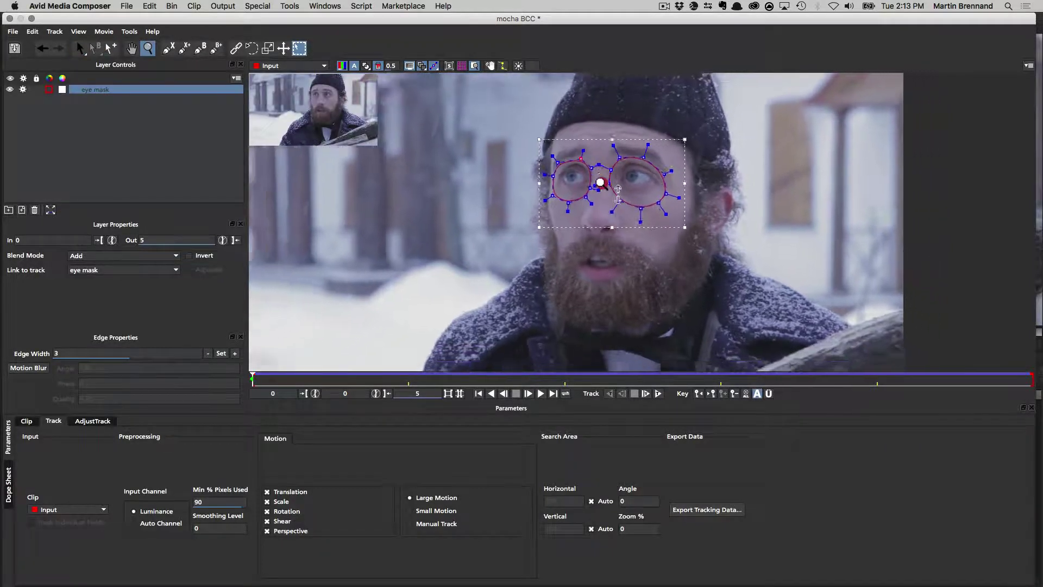
{"action": "scroll", "coordinate": [594, 232], "scroll_direction": "down", "scroll_amount": 2}
{"action": "key", "text": "x"}
{"action": "left_click_drag", "start_coordinate": [582, 232], "coordinate": [717, 189]}
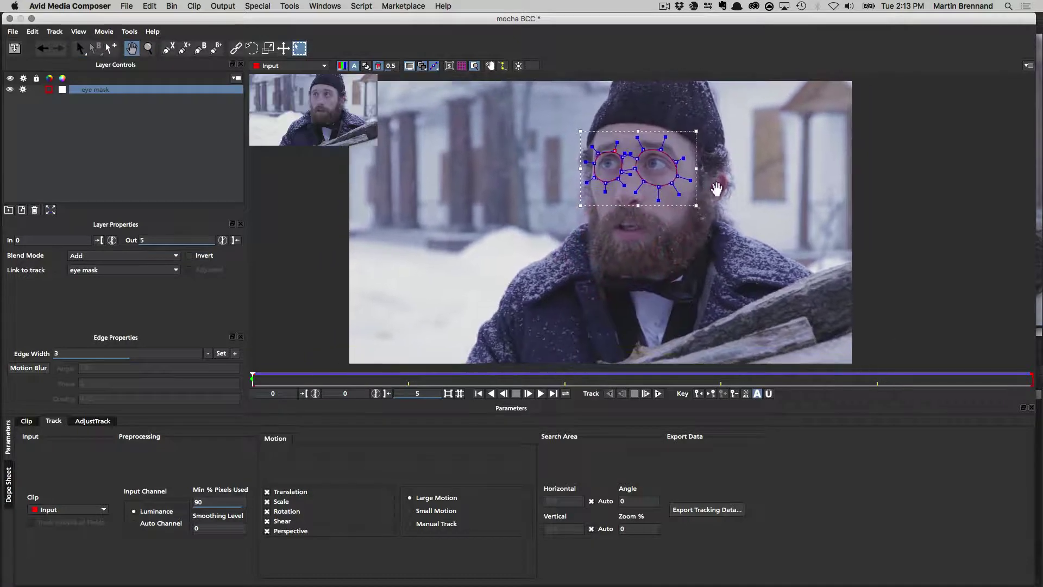
{"action": "key", "text": "s"}
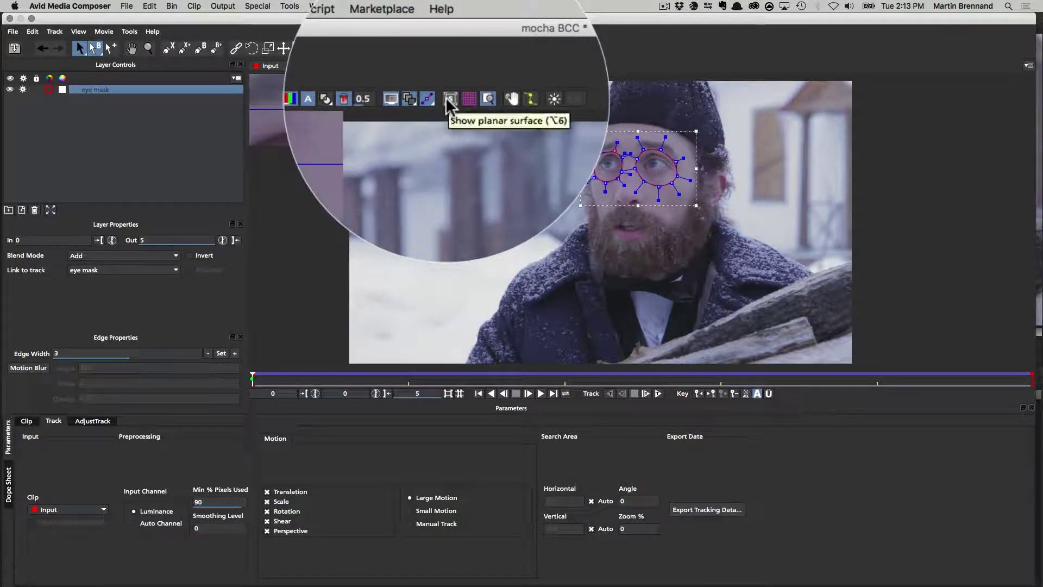
{"action": "left_click", "coordinate": [449, 66]}
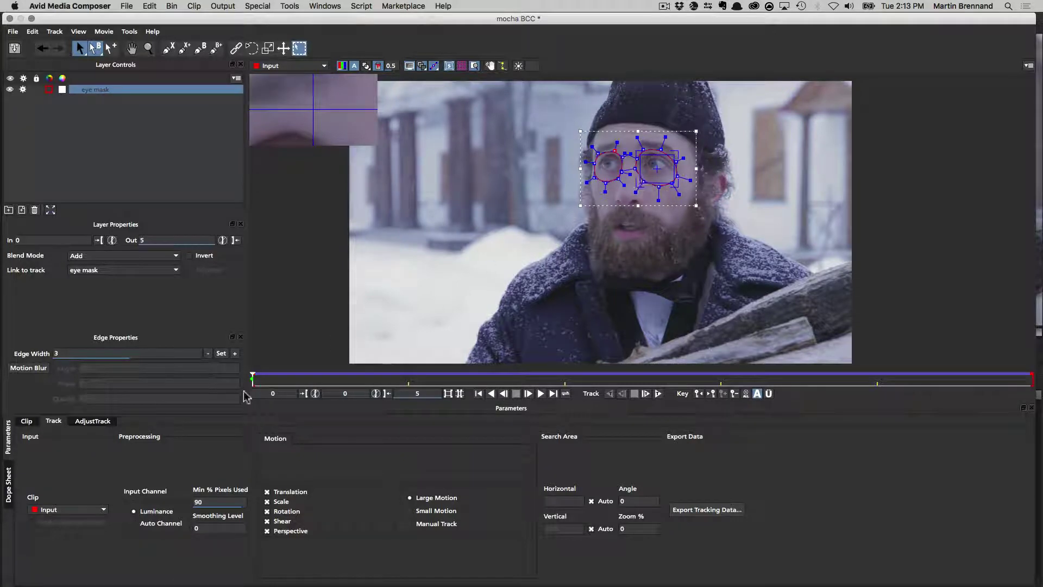
{"action": "left_click_drag", "start_coordinate": [253, 376], "coordinate": [221, 374]}
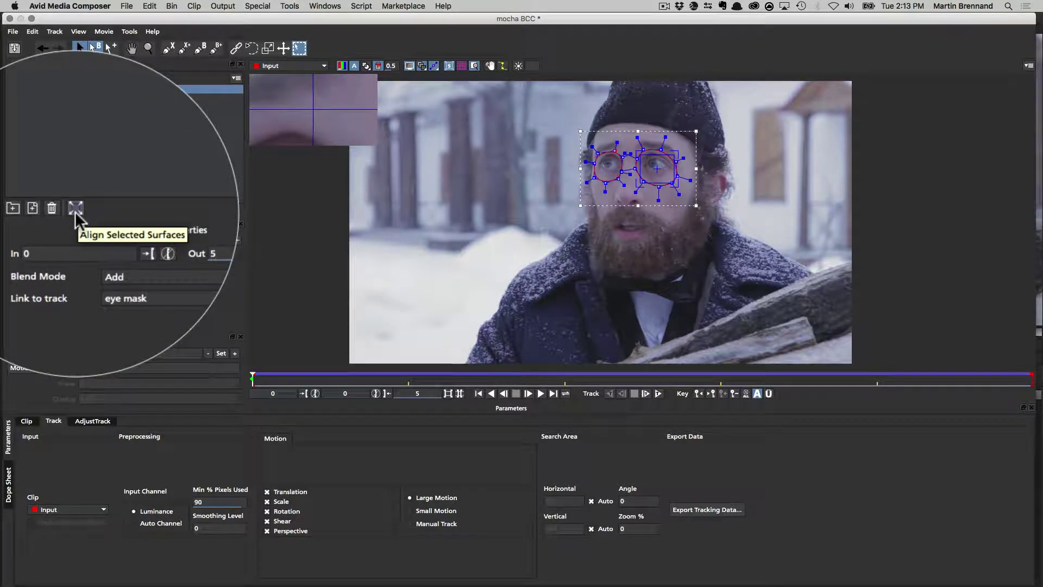
{"action": "left_click", "coordinate": [50, 211]}
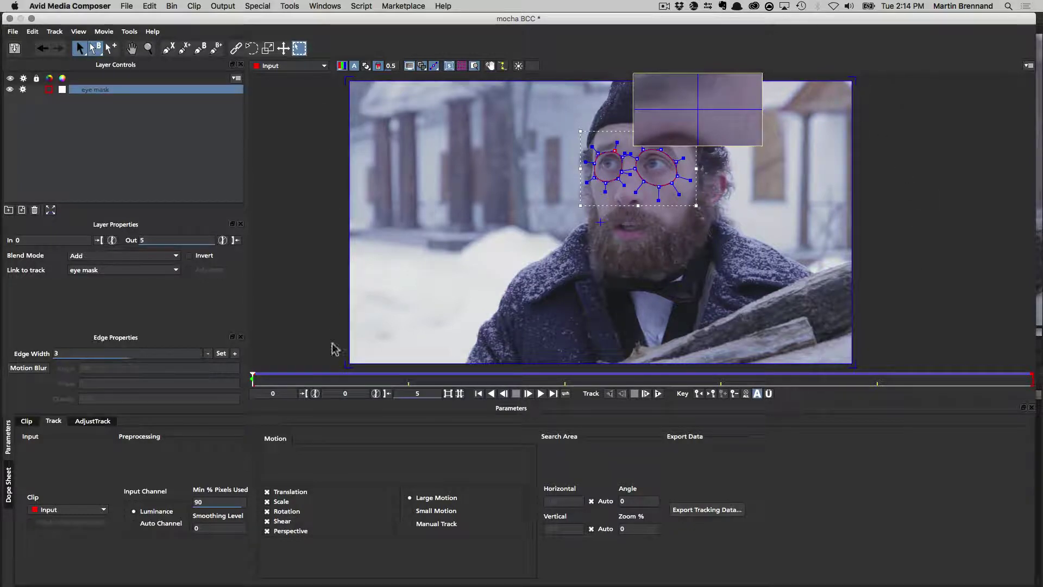
{"action": "key", "text": "t"}
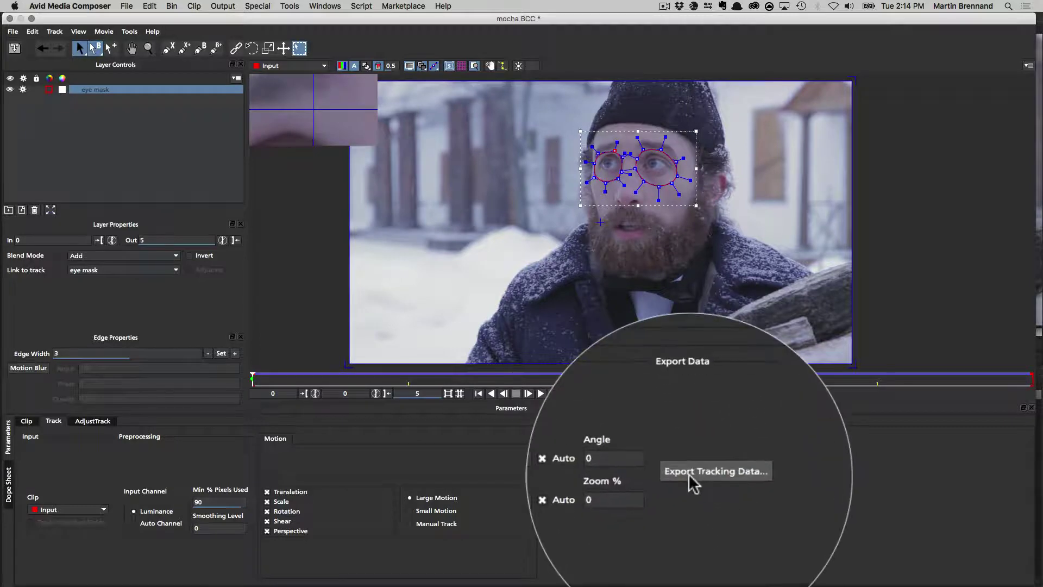
Export the eye mask tracking data in Boris FX BCC Corner Pin (*.txt) format as "eye mask.txt", and close Mocha saving the project changes.
{"action": "left_click", "coordinate": [689, 510]}
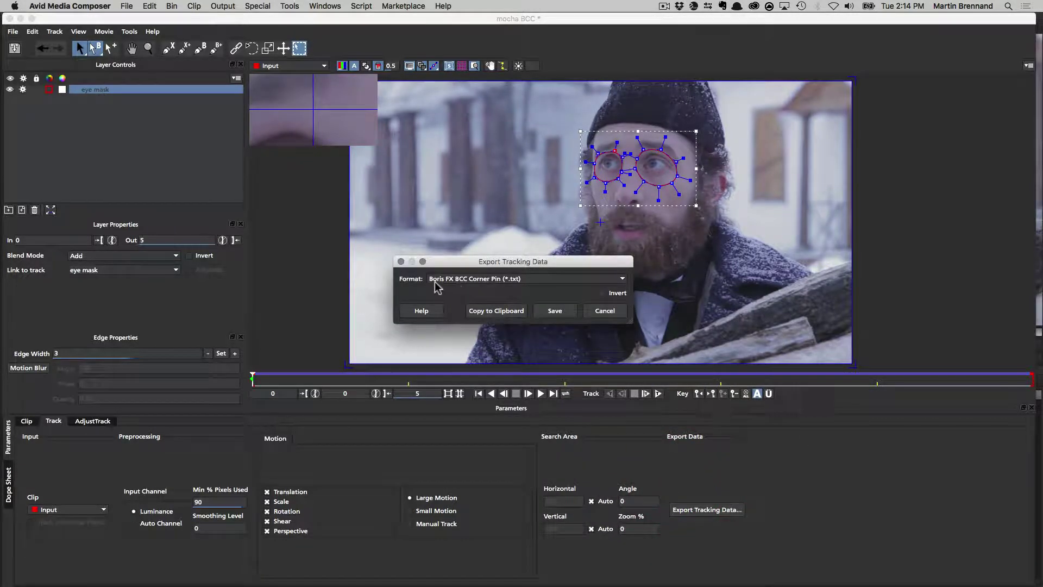
{"action": "left_click", "coordinate": [533, 279]}
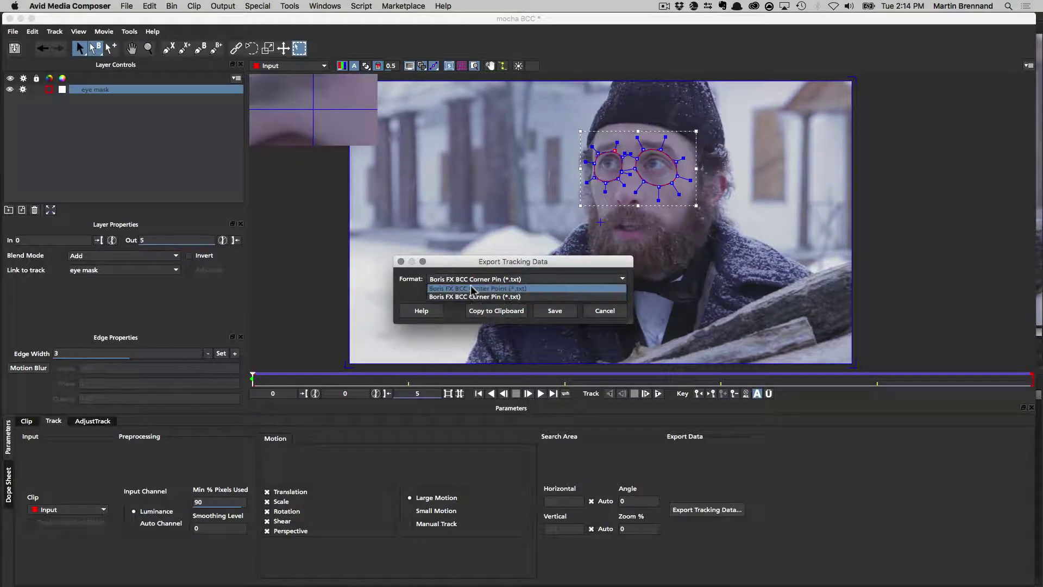
{"action": "left_click", "coordinate": [490, 277]}
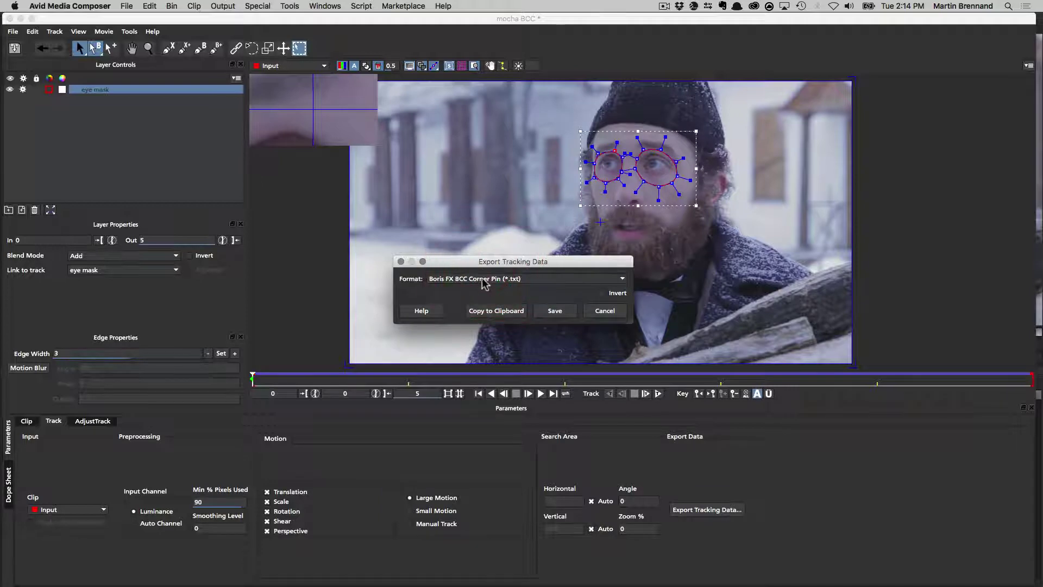
{"action": "left_click", "coordinate": [481, 279]}
{"action": "left_click", "coordinate": [469, 297]}
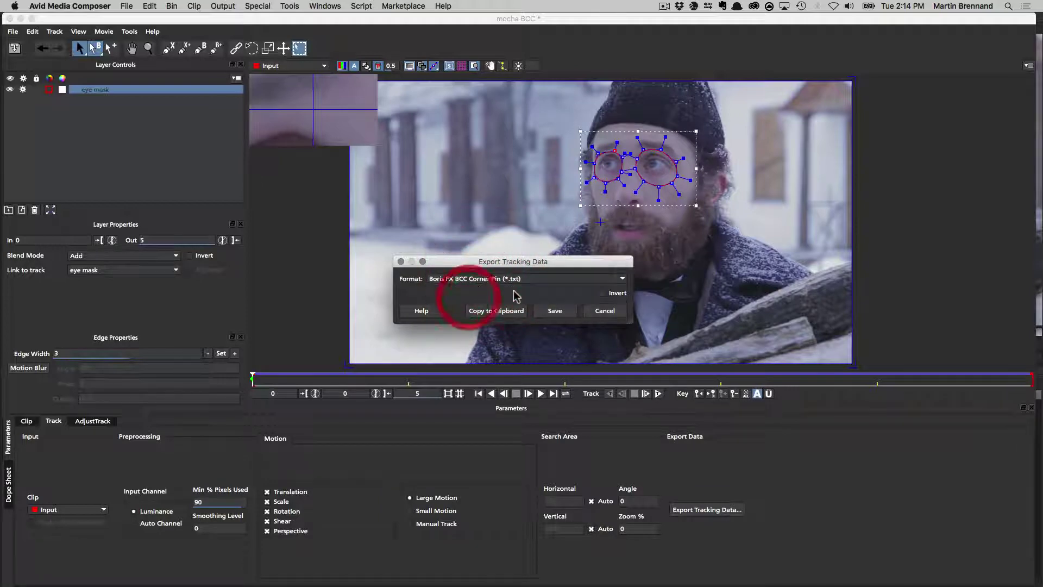
{"action": "left_click", "coordinate": [557, 312]}
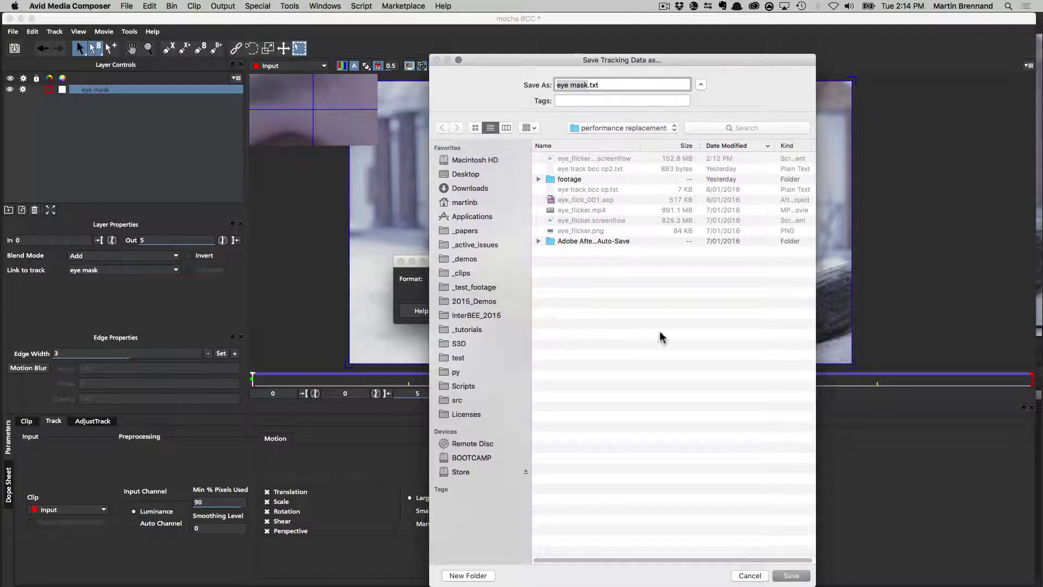
{"action": "left_click", "coordinate": [782, 576]}
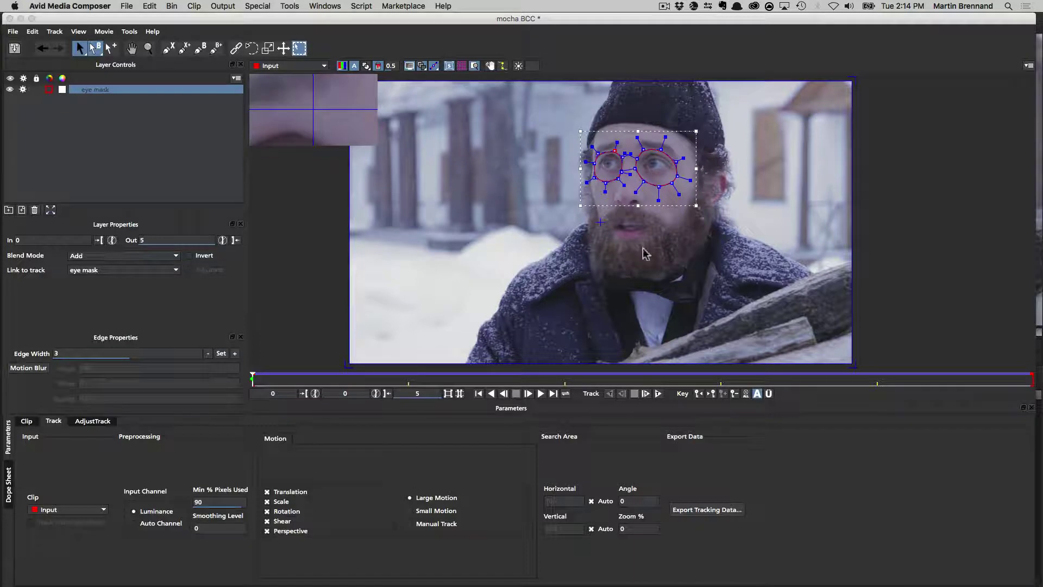
{"action": "left_click", "coordinate": [7, 20]}
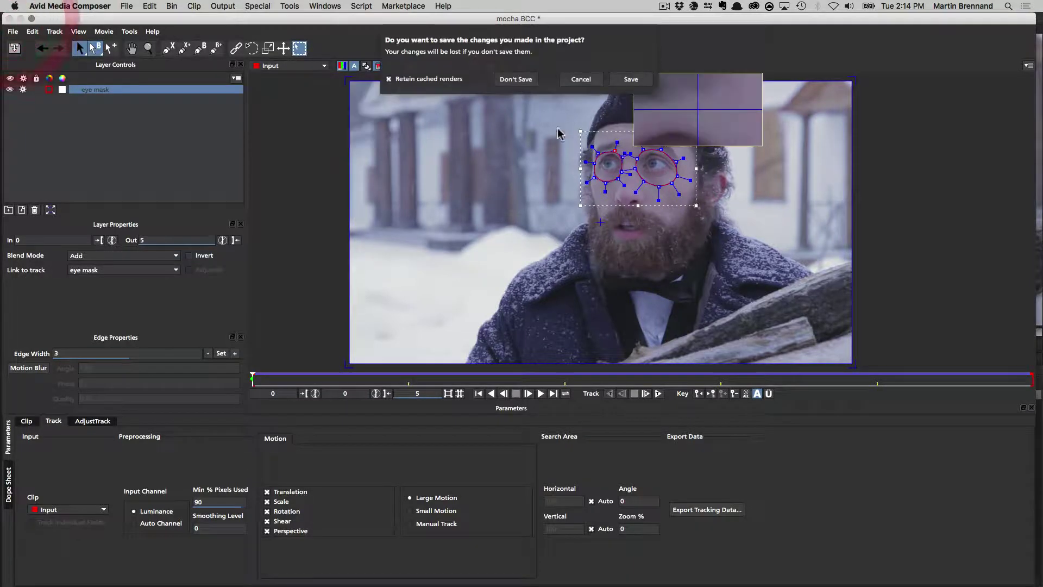
{"action": "left_click", "coordinate": [642, 80]}
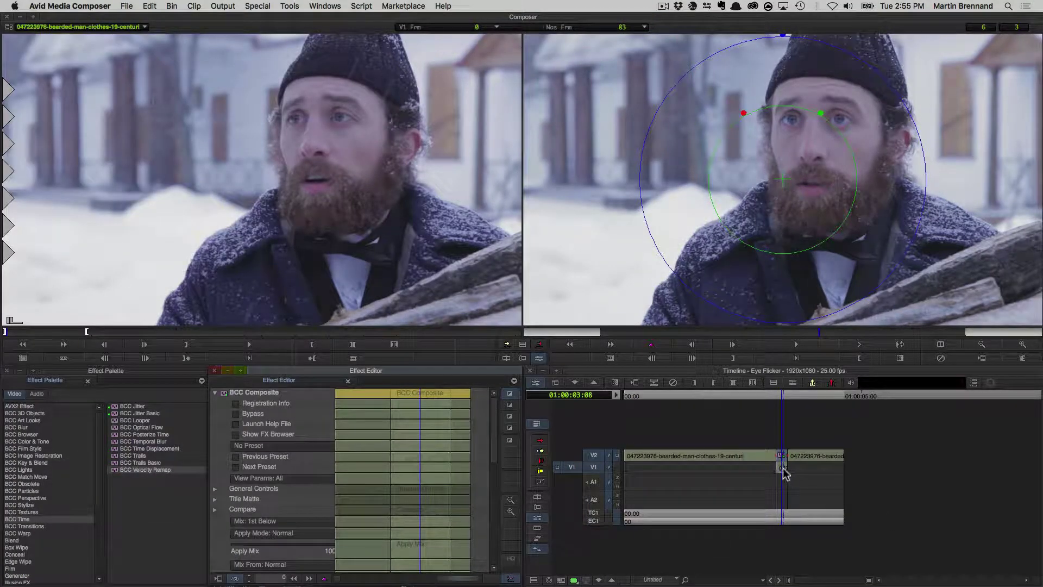
Delete the short V1 segment beneath the composite to inspect the eye cut-outs, and undo the deletion.
{"action": "left_click", "coordinate": [784, 470]}
{"action": "left_click", "coordinate": [782, 465]}
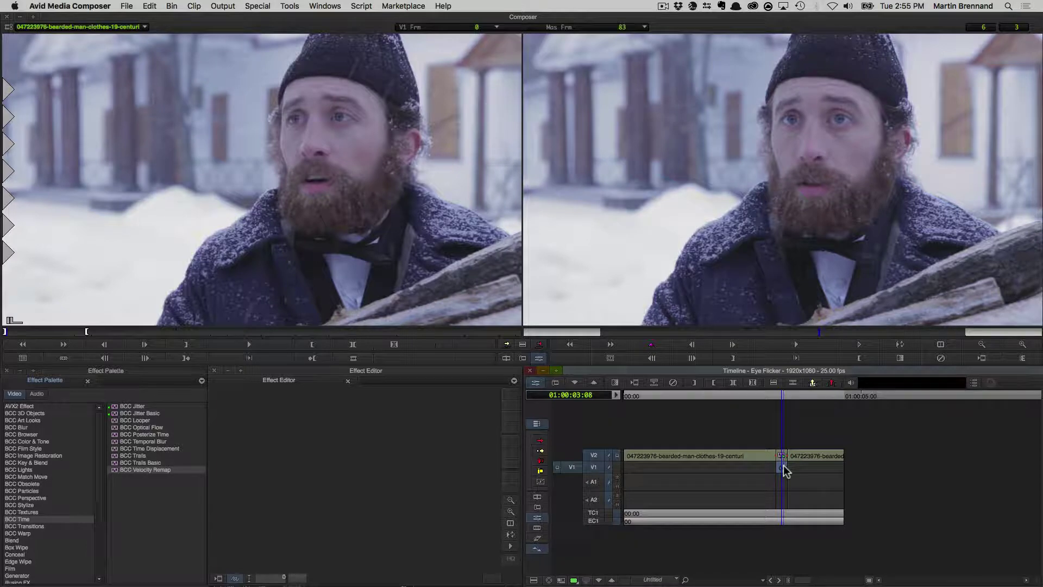
{"action": "key", "text": "BackSpace"}
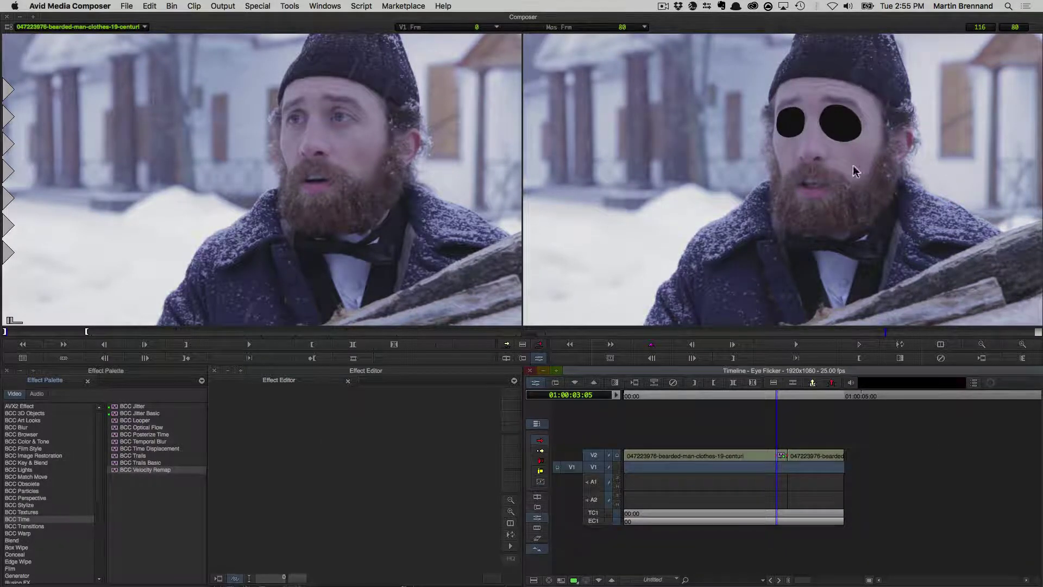
{"action": "key", "text": "super+z"}
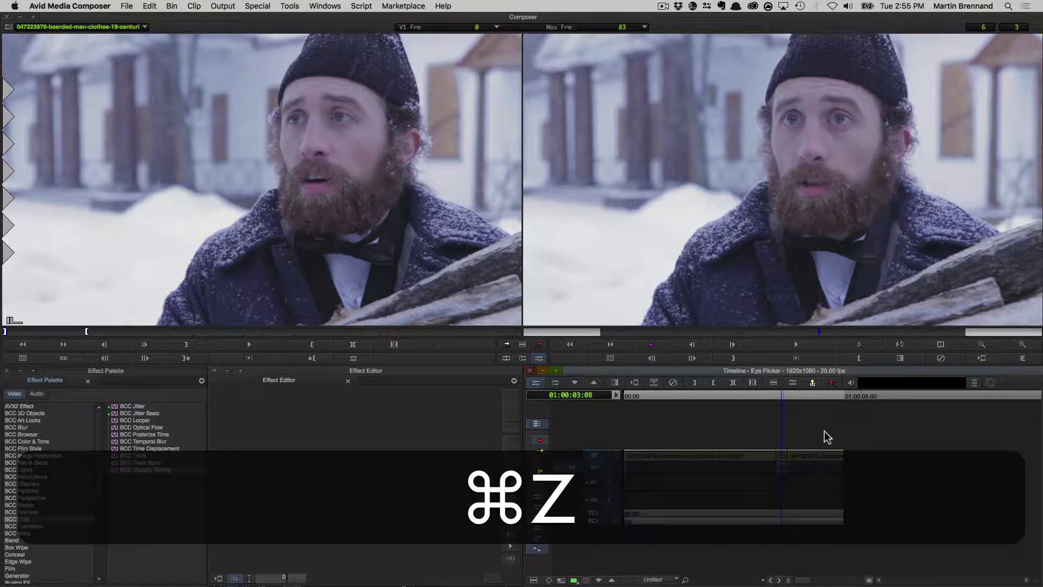
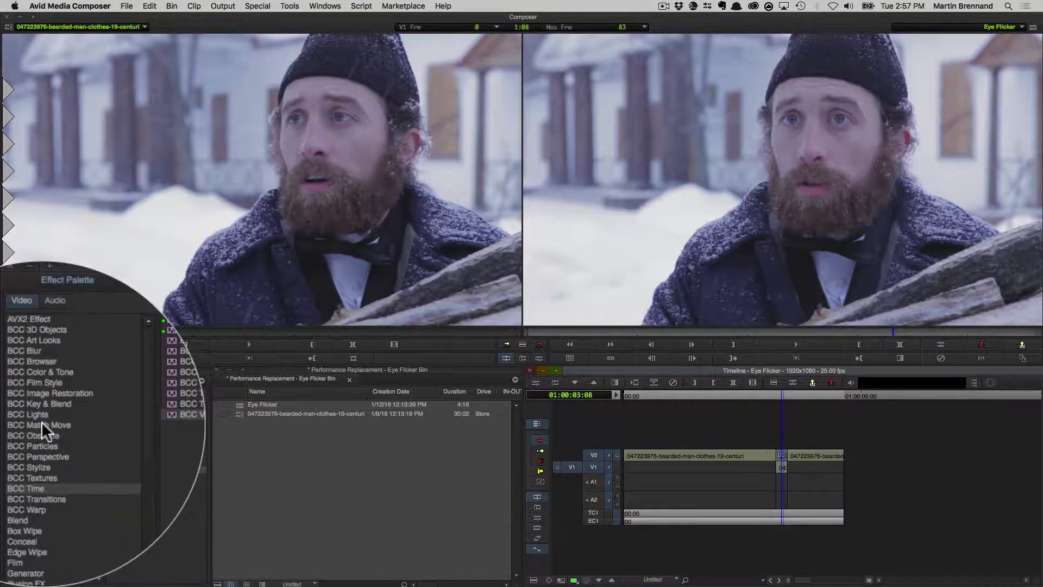
Apply the BCC Corner Pin effect from BCC Match Move to the short V1 segment and monitor track V1.
{"action": "left_click", "coordinate": [22, 476]}
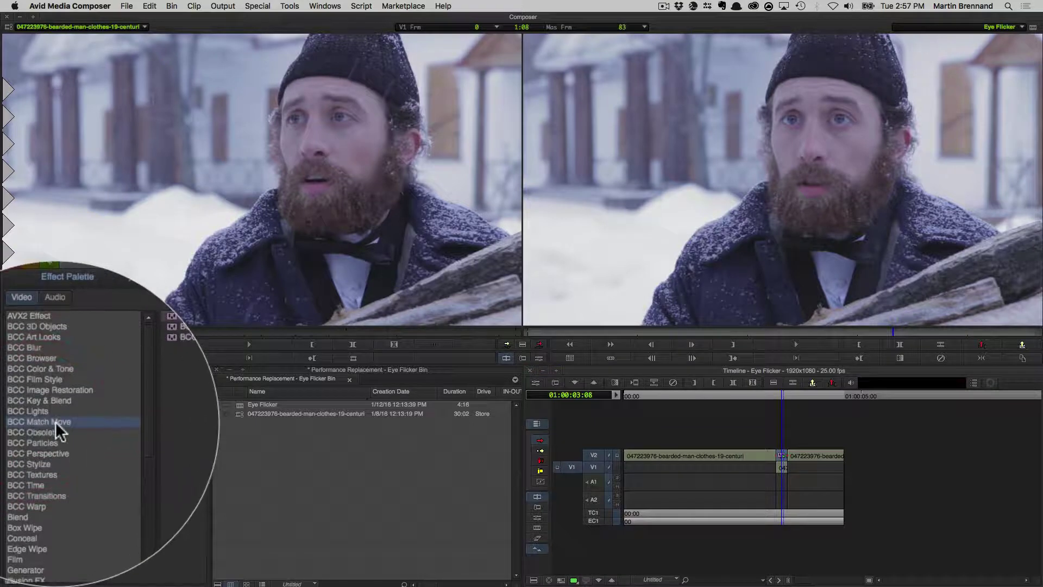
{"action": "left_click", "coordinate": [133, 405]}
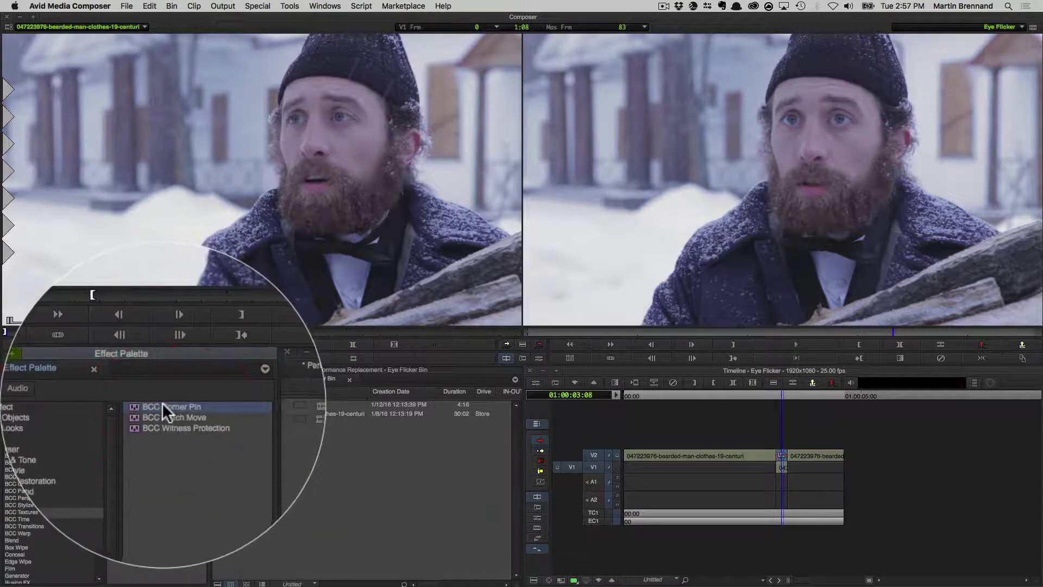
{"action": "left_click_drag", "start_coordinate": [132, 405], "coordinate": [784, 473]}
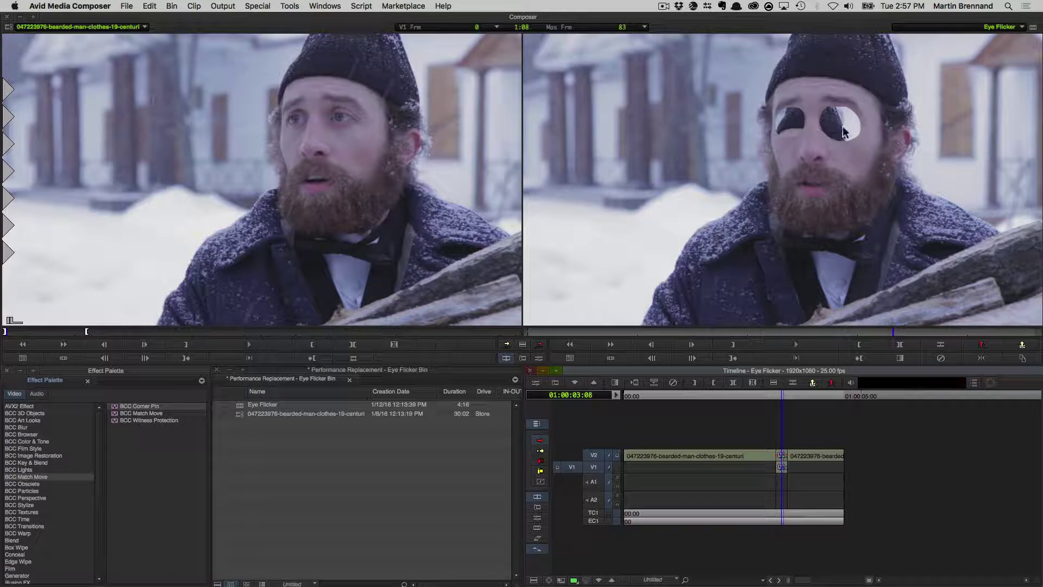
{"action": "left_click", "coordinate": [617, 467]}
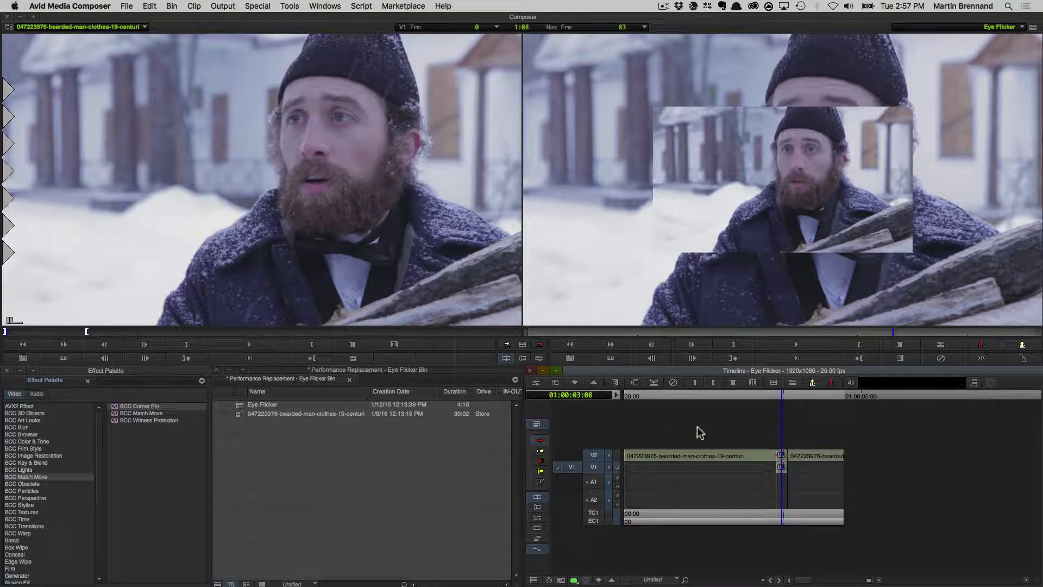
Edit the Corner Pin effect on the short V1 segment, setting Background to None and Corner Pin Source to Filter Layer.
{"action": "left_click", "coordinate": [535, 383]}
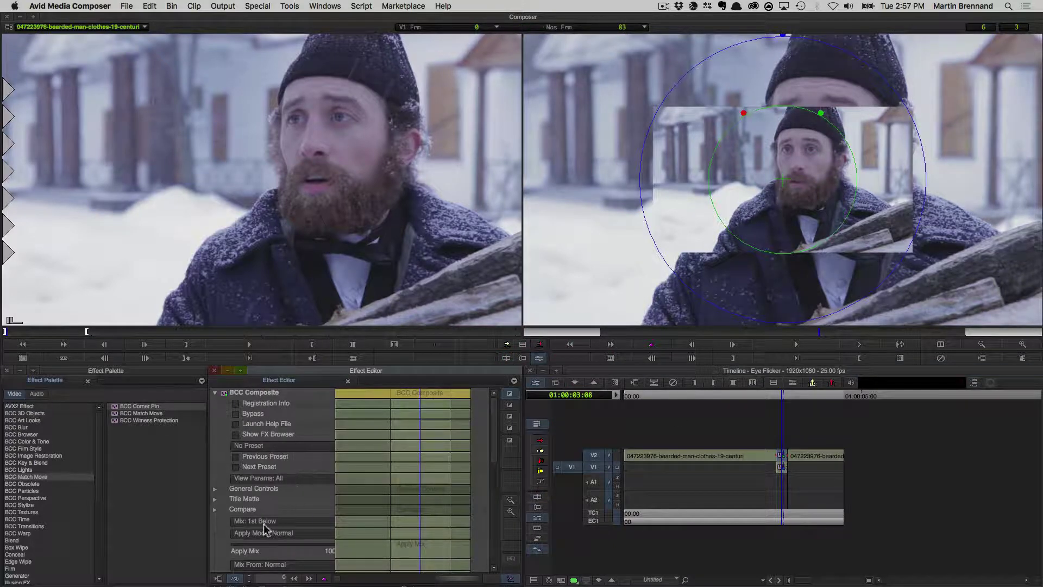
{"action": "left_click", "coordinate": [783, 467]}
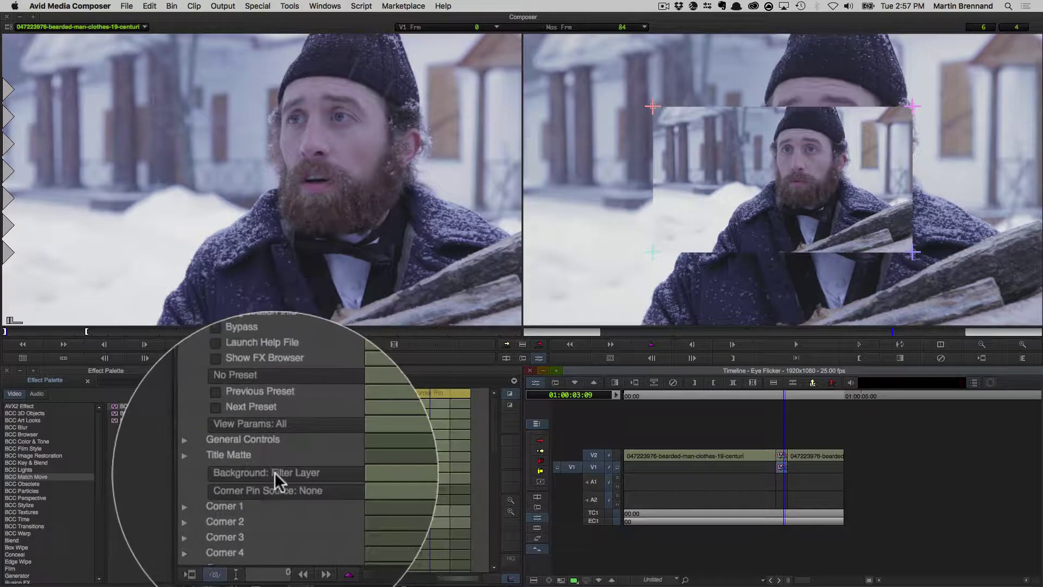
{"action": "left_click", "coordinate": [277, 481]}
{"action": "left_click", "coordinate": [275, 492]}
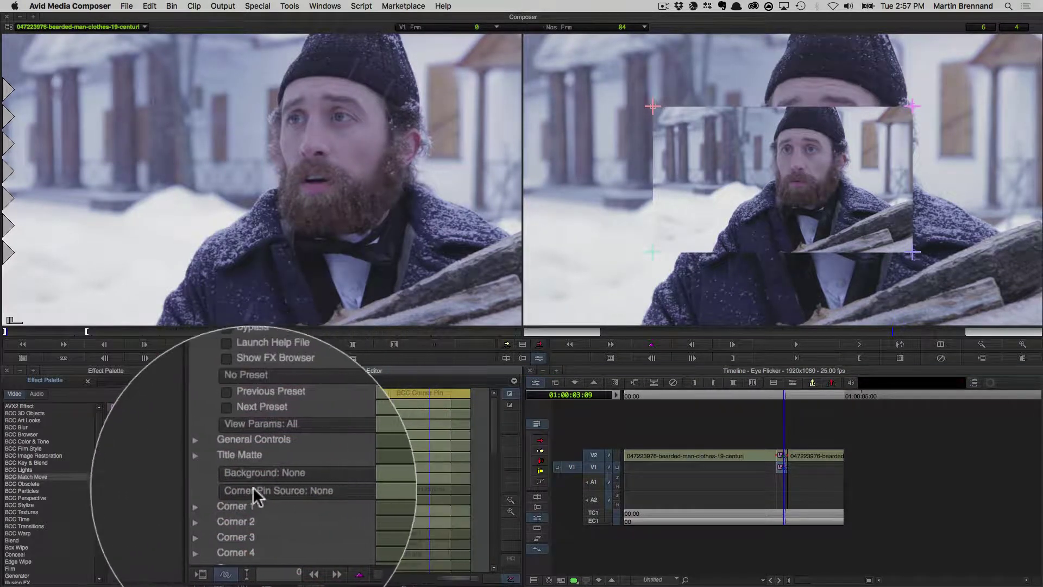
{"action": "left_click", "coordinate": [277, 493]}
{"action": "left_click_drag", "start_coordinate": [276, 489], "coordinate": [279, 524]}
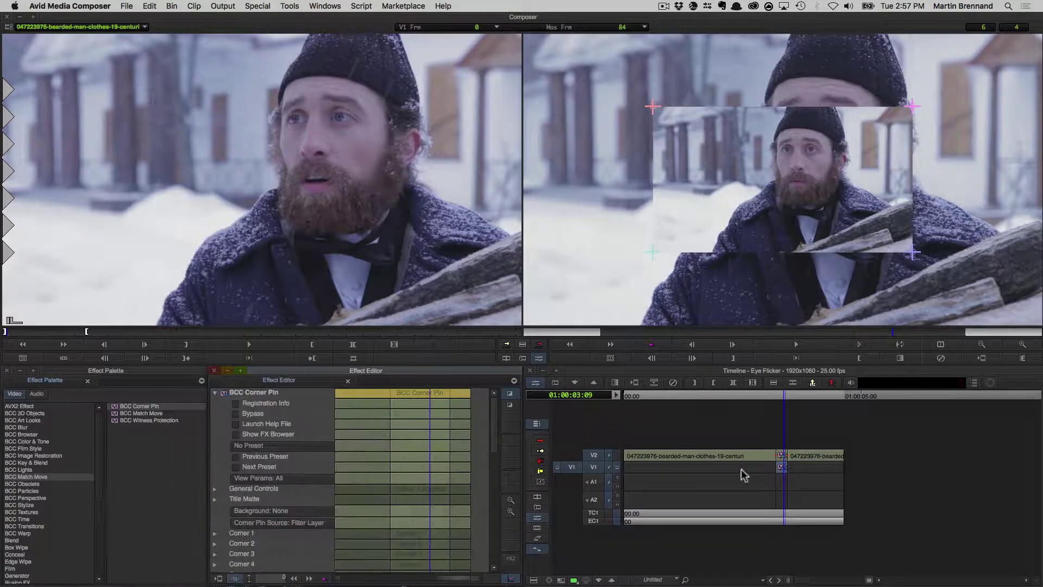
Set the Corner Pin effect's Render option to Corner Pin Only.
{"action": "left_click_drag", "start_coordinate": [495, 420], "coordinate": [496, 465]}
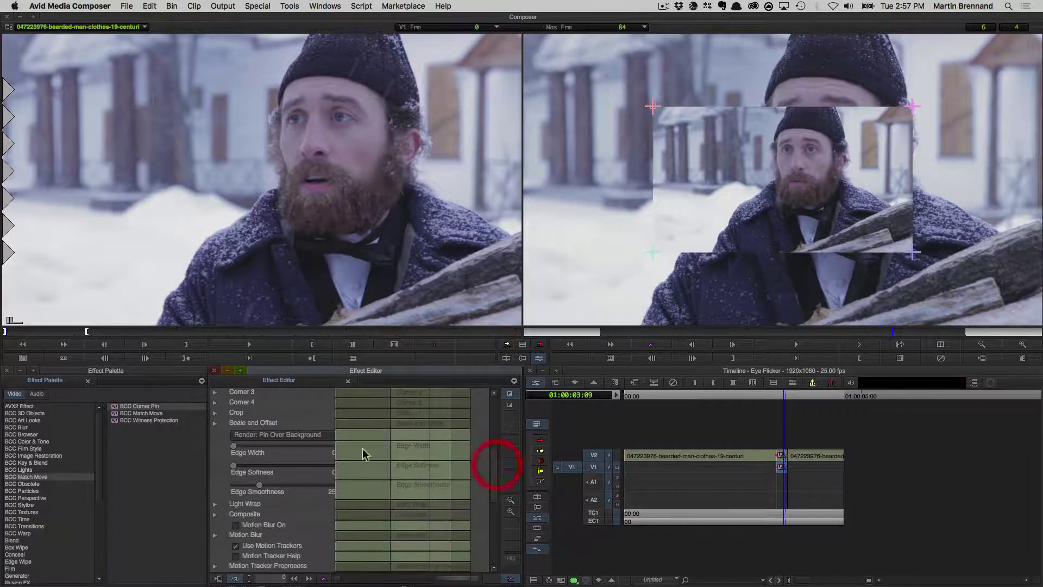
{"action": "left_click", "coordinate": [283, 424]}
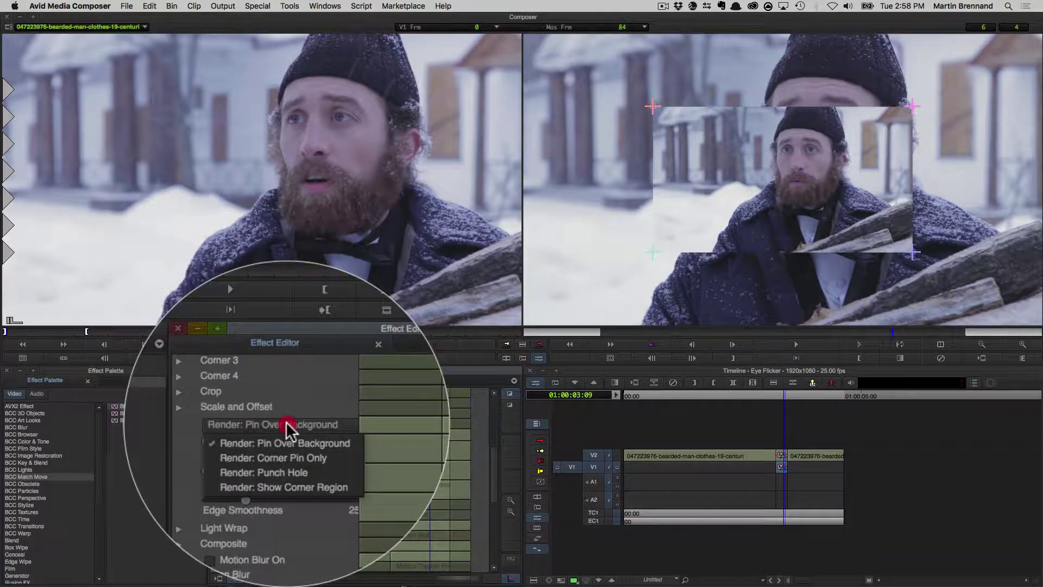
{"action": "left_click", "coordinate": [285, 458]}
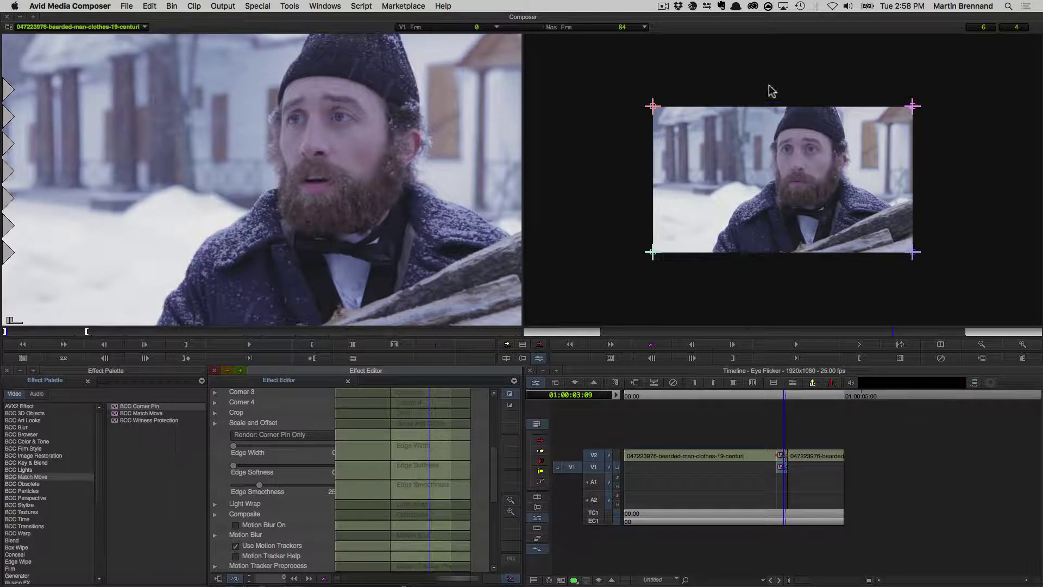
Import "eye mask.txt" into the Corner Pin effect's Motion Tracker and check the pinned image on neighbouring frames of the short segment.
{"action": "left_click_drag", "start_coordinate": [496, 462], "coordinate": [497, 511]}
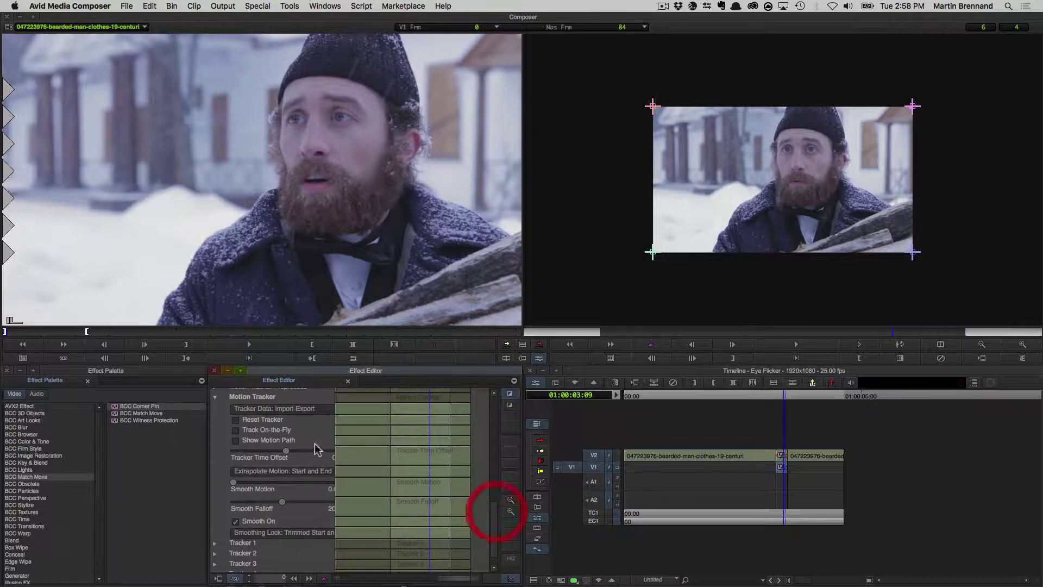
{"action": "left_click", "coordinate": [231, 397]}
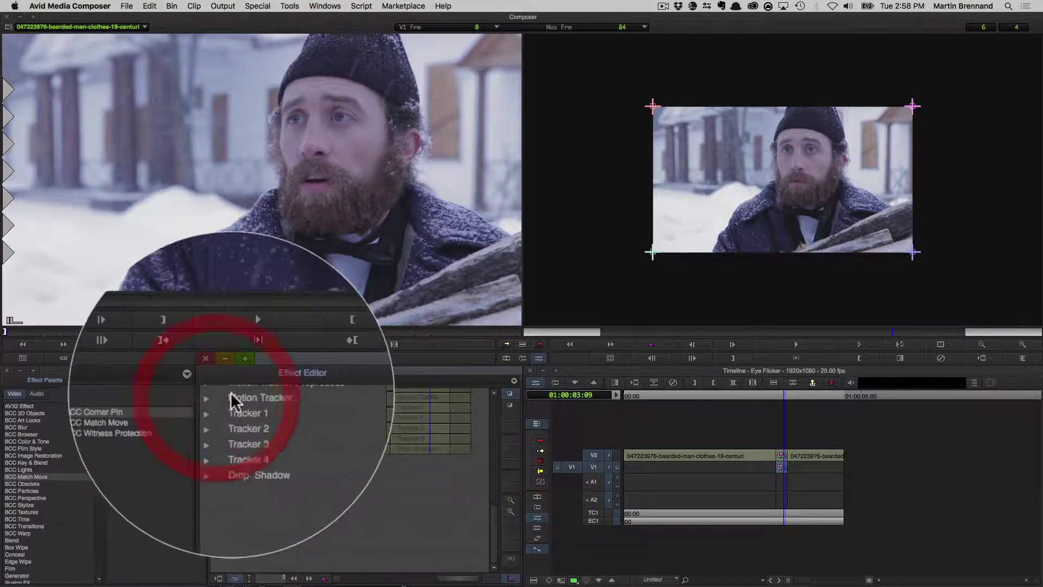
{"action": "left_click", "coordinate": [239, 399]}
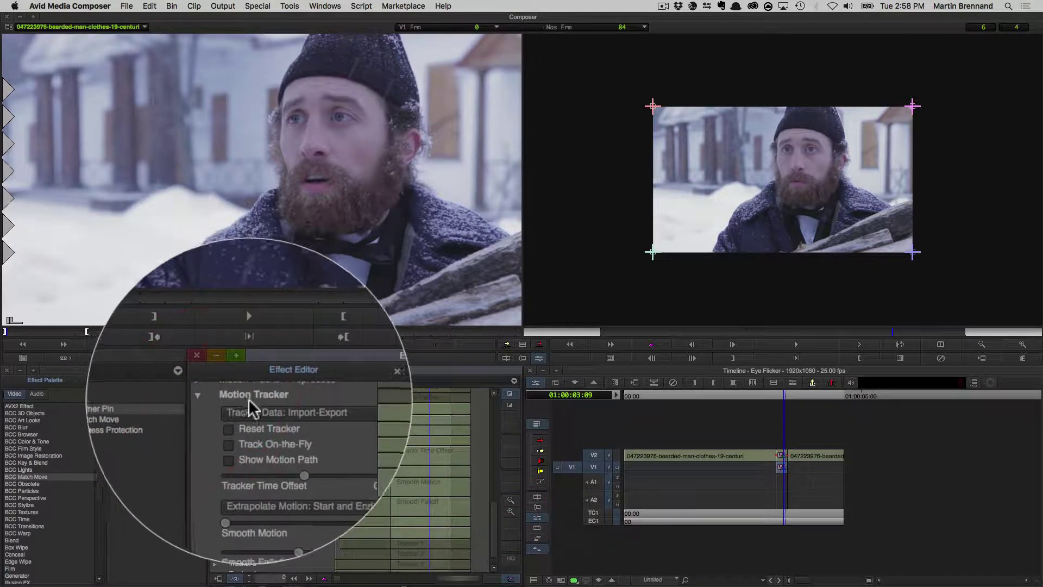
{"action": "left_click", "coordinate": [291, 410]}
{"action": "left_click", "coordinate": [281, 429]}
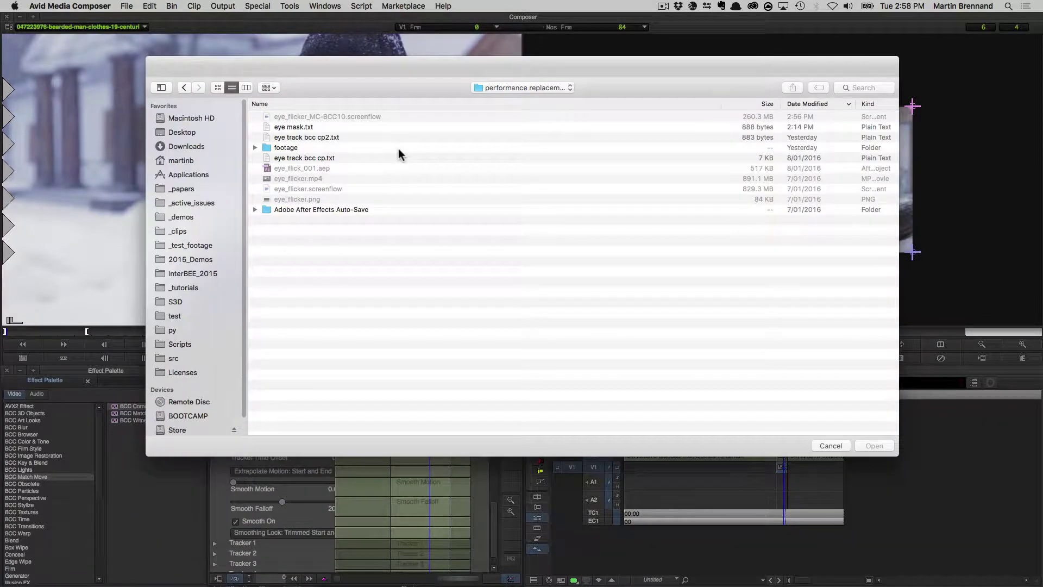
{"action": "left_click", "coordinate": [299, 127]}
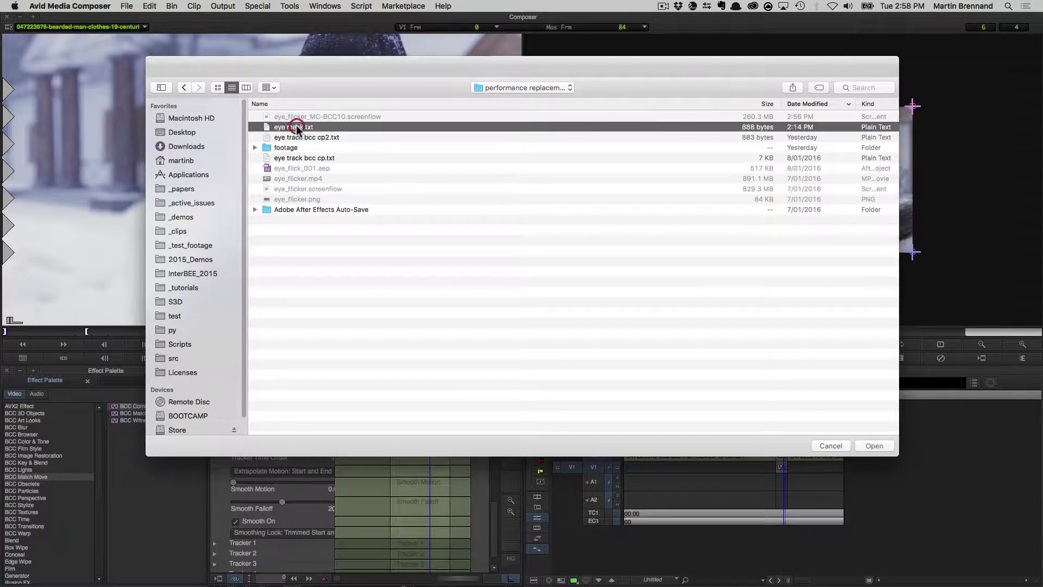
{"action": "left_click", "coordinate": [874, 446]}
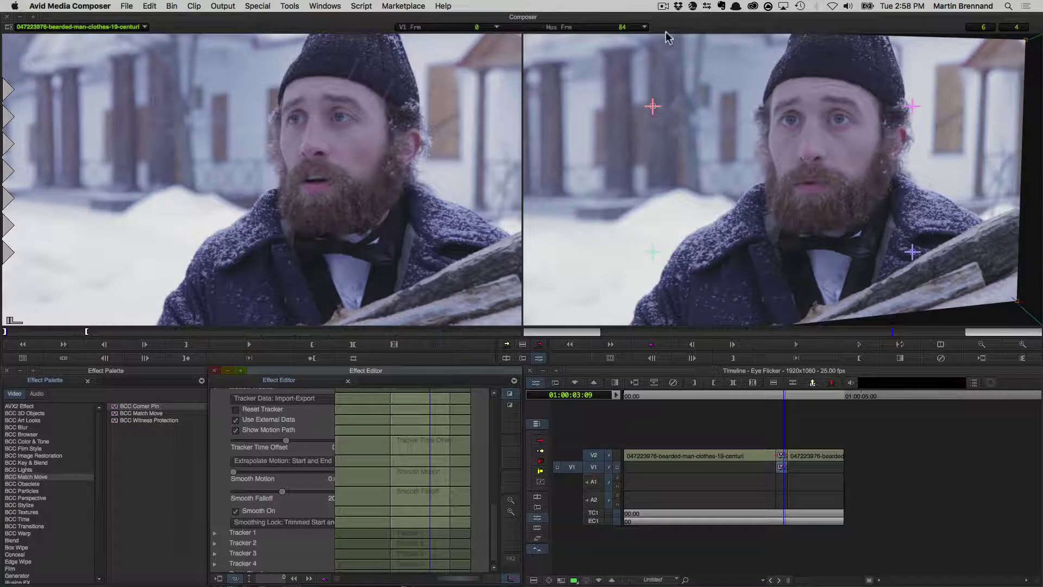
{"action": "left_click_drag", "start_coordinate": [788, 399], "coordinate": [784, 398]}
{"action": "left_click", "coordinate": [783, 397]}
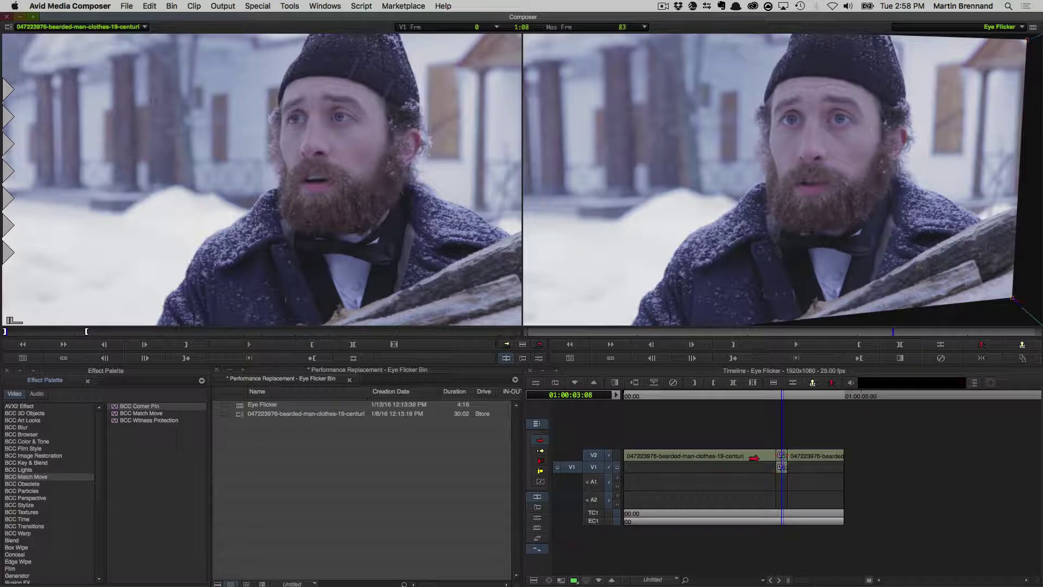
{"action": "left_click", "coordinate": [781, 399]}
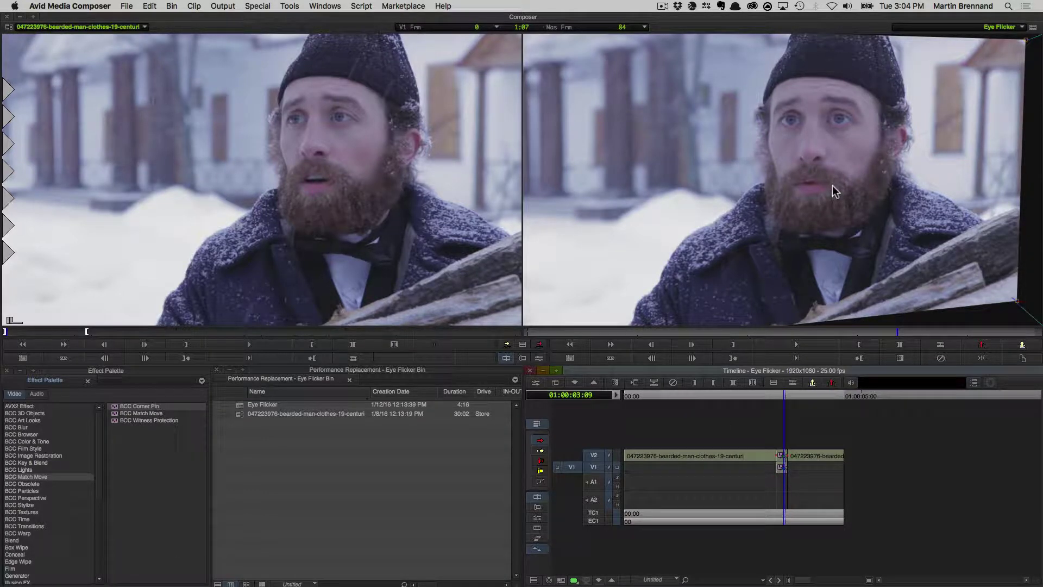
Expand the effect nest of the short V1 segment and apply BCC Velocity Remap from BCC Time to the nested clip on track 1.3.
{"action": "left_click", "coordinate": [781, 463]}
{"action": "left_click", "coordinate": [782, 466]}
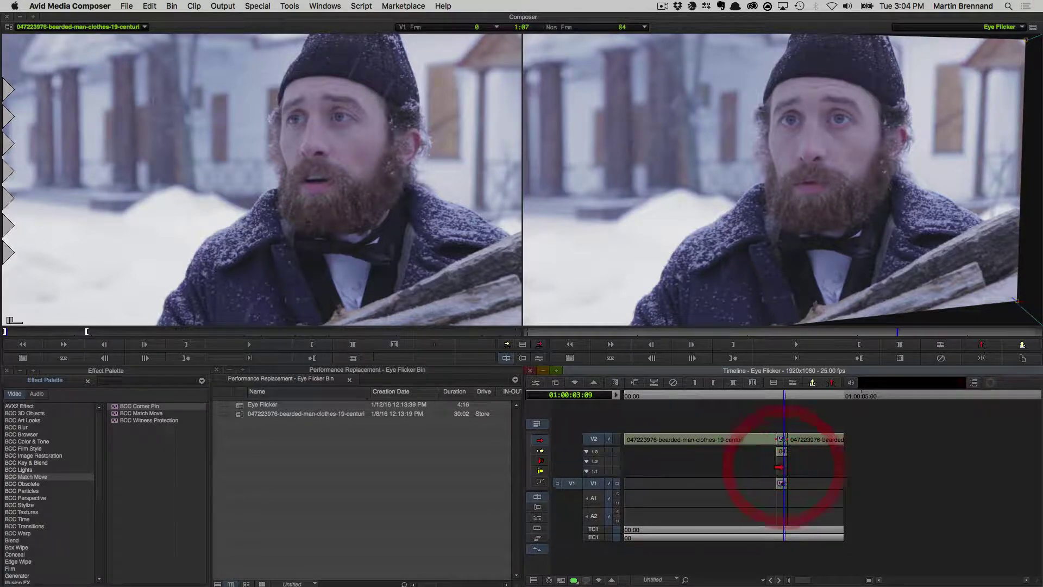
{"action": "left_click", "coordinate": [781, 451]}
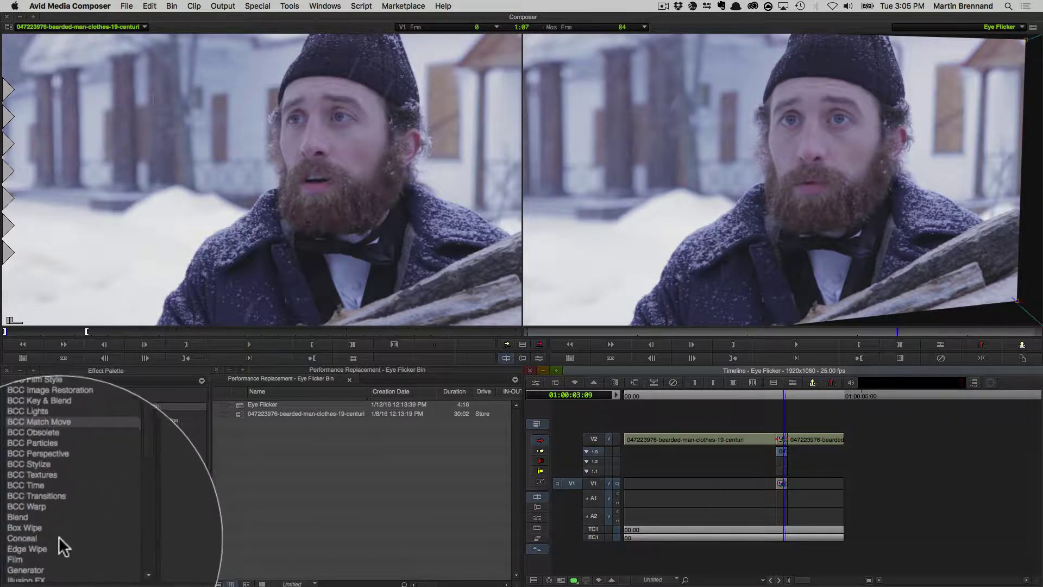
{"action": "left_click", "coordinate": [31, 485]}
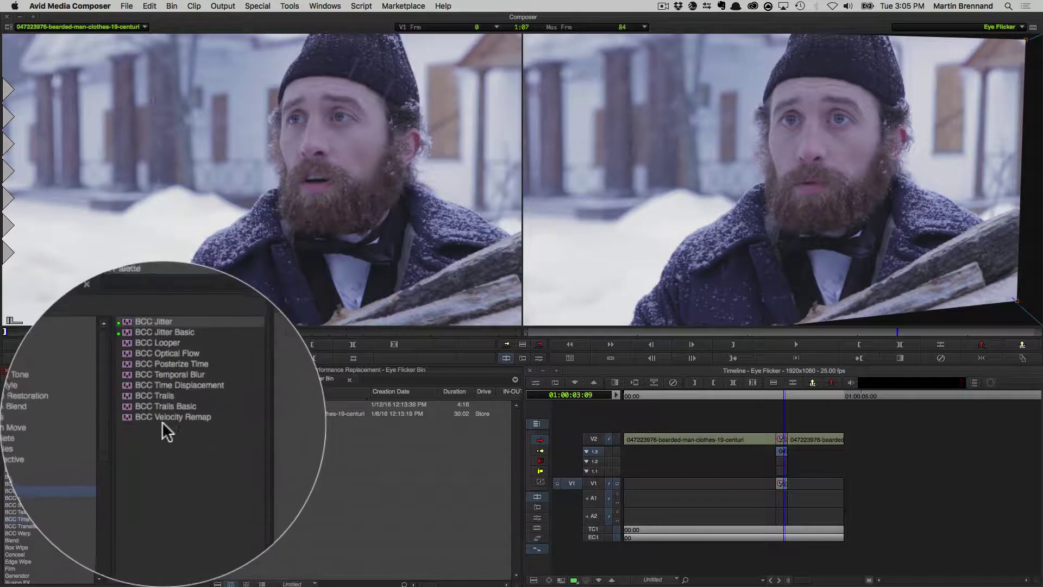
{"action": "left_click", "coordinate": [161, 423]}
{"action": "left_click_drag", "start_coordinate": [162, 422], "coordinate": [783, 456]}
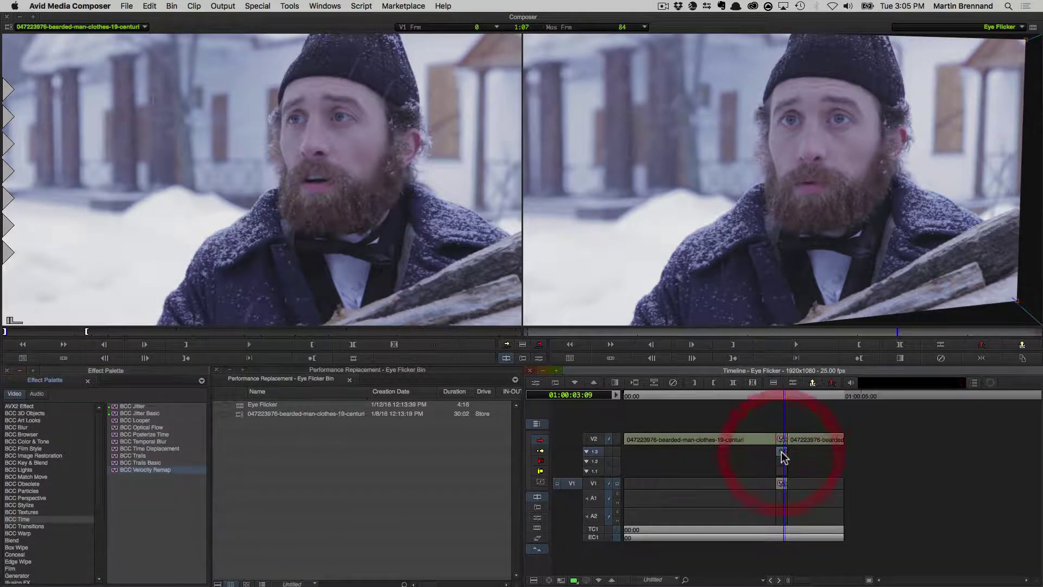
Open the nested clip's BCC Velocity Remap effect for editing and set its Velocity to 0.
{"action": "left_click", "coordinate": [536, 384]}
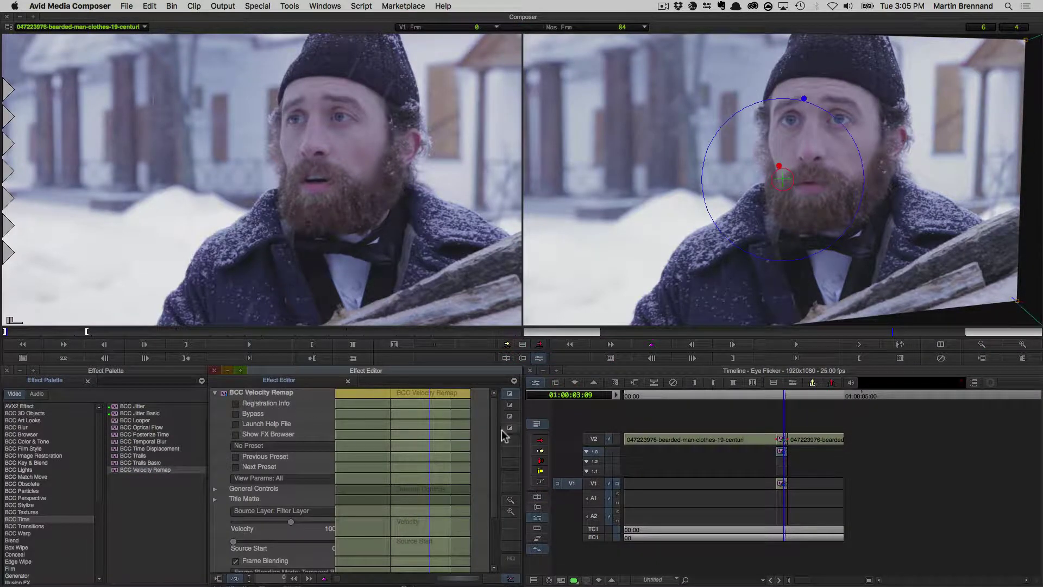
{"action": "left_click_drag", "start_coordinate": [494, 438], "coordinate": [492, 465]}
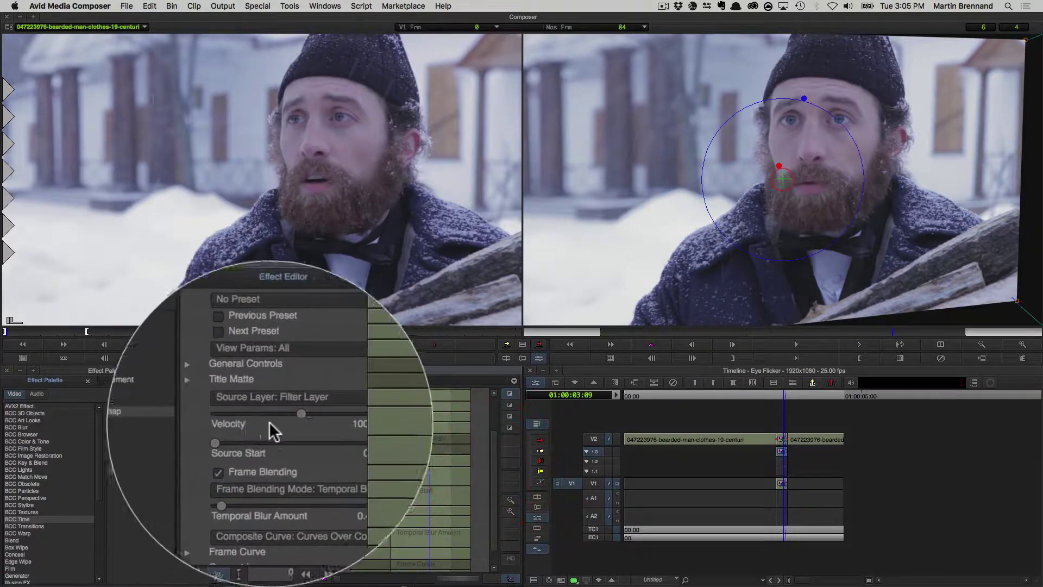
{"action": "left_click", "coordinate": [292, 470]}
{"action": "left_click_drag", "start_coordinate": [287, 422], "coordinate": [283, 423]}
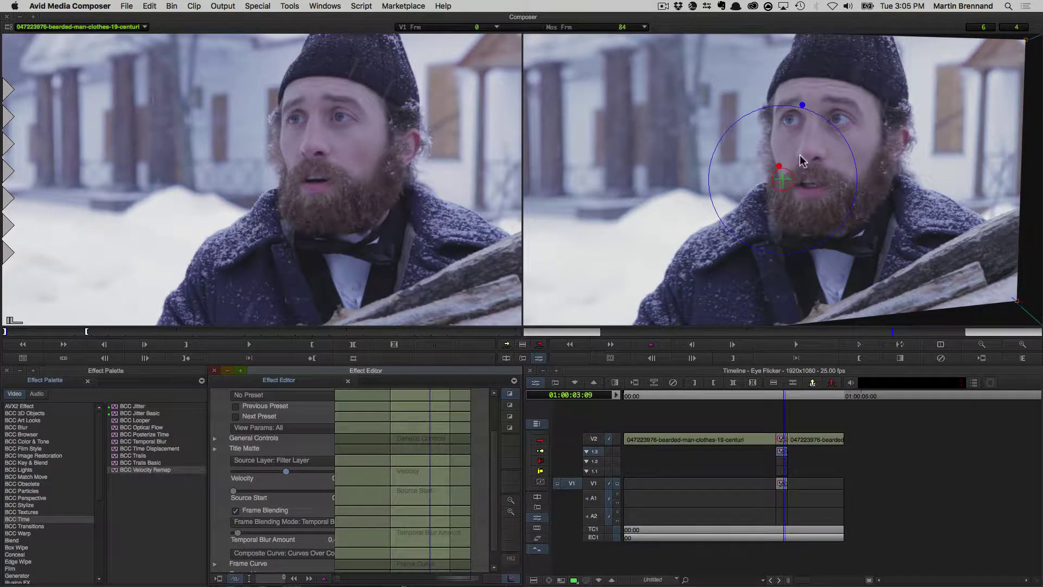
Check the retimed frames of the short segment, first on the nested track and then with track V2 monitored for the full composite.
{"action": "left_click", "coordinate": [784, 401]}
{"action": "left_click_drag", "start_coordinate": [784, 401], "coordinate": [787, 403]}
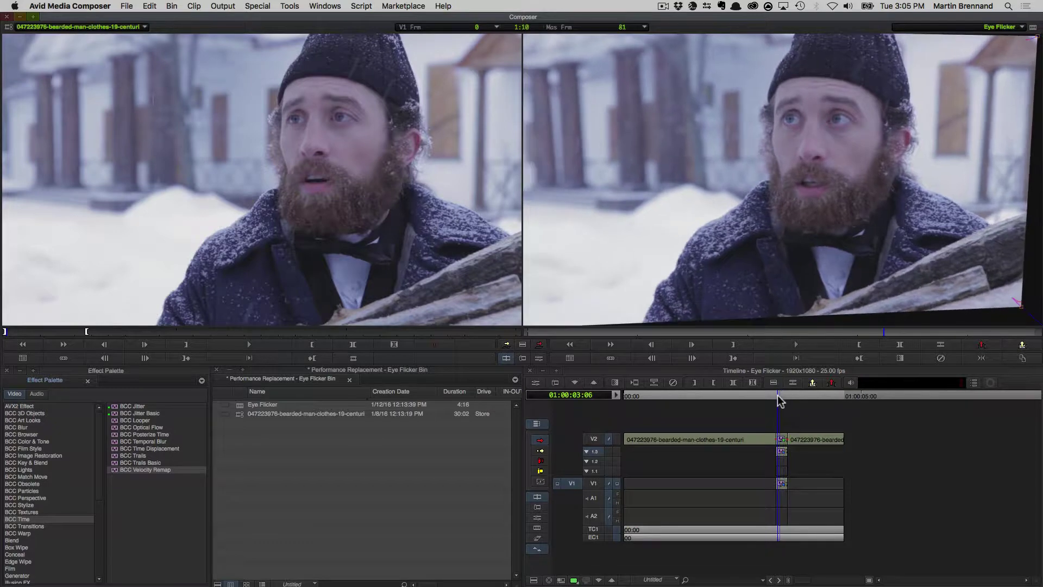
{"action": "left_click", "coordinate": [782, 400]}
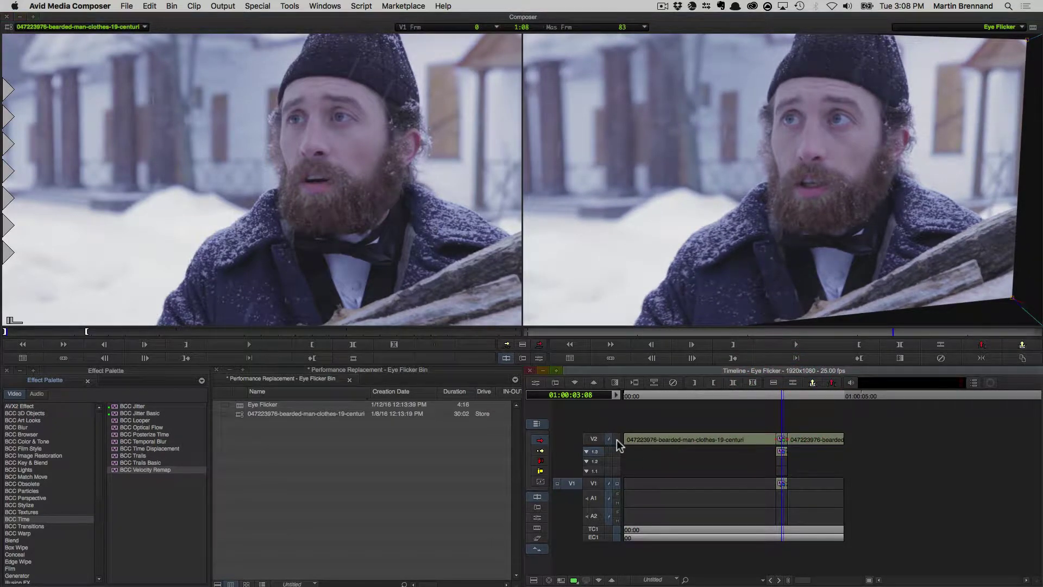
{"action": "left_click", "coordinate": [617, 439]}
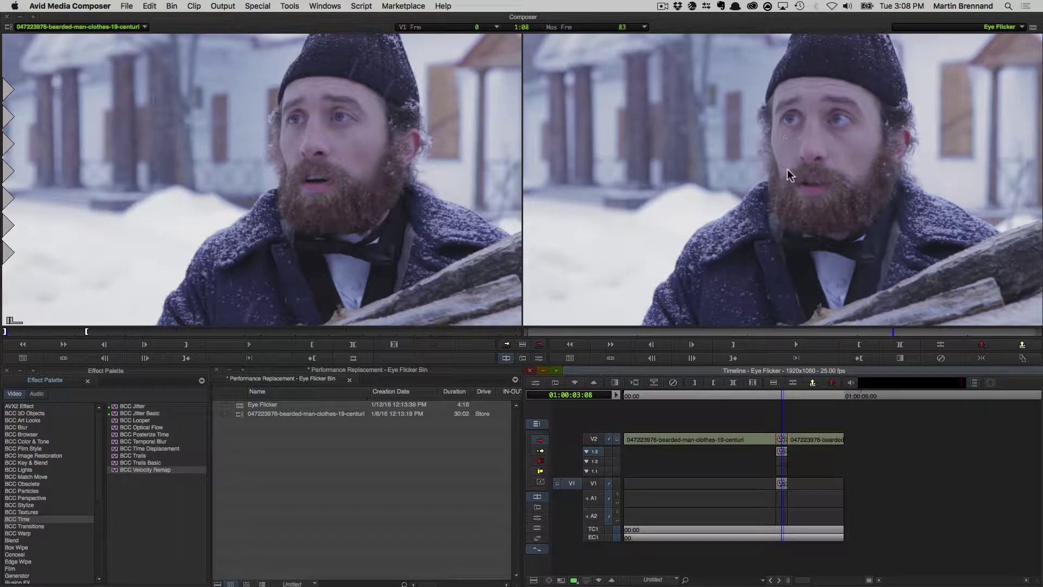
{"action": "mouse_move", "coordinate": [785, 395]}
{"action": "left_mouse_down"}
{"action": "mouse_move", "coordinate": [776, 397]}
{"action": "mouse_move", "coordinate": [804, 400]}
{"action": "mouse_move", "coordinate": [745, 402]}
{"action": "mouse_move", "coordinate": [788, 402]}
{"action": "left_mouse_up"}
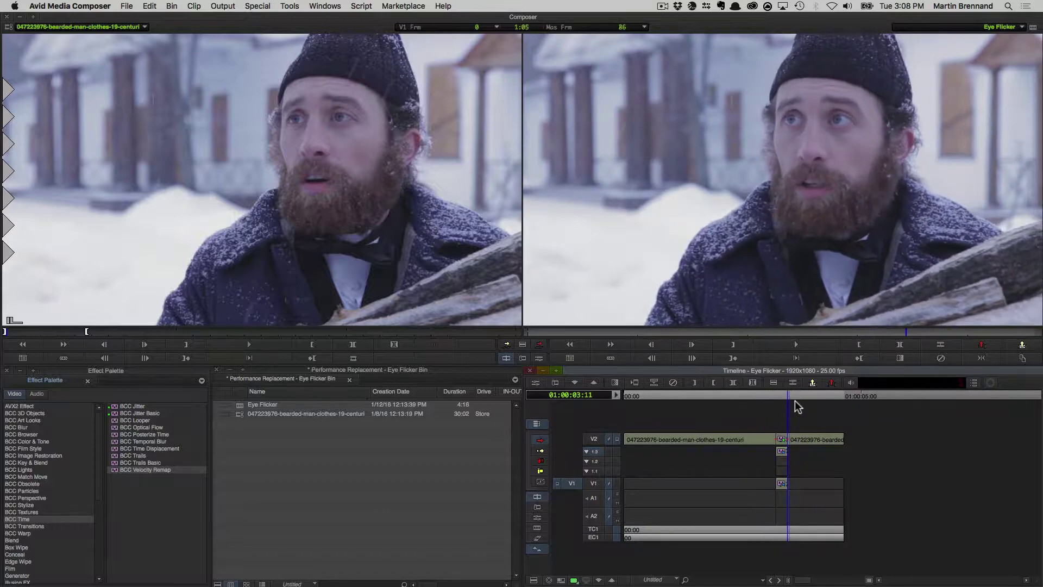
{"action": "left_click", "coordinate": [788, 399]}
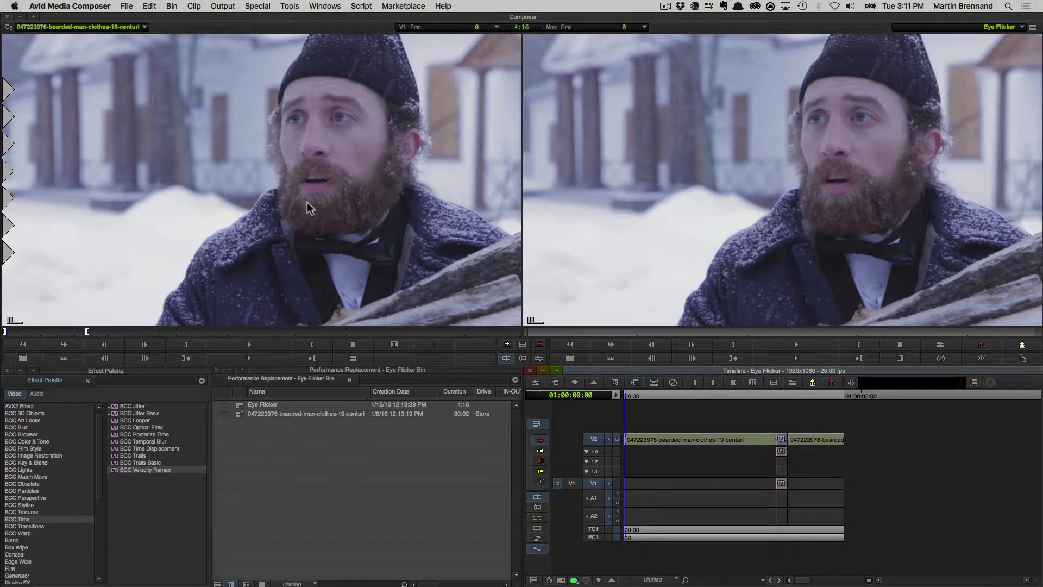
Play the original source clip, then play the Eye Flicker sequence from its start to compare the eye movement.
{"action": "left_click", "coordinate": [250, 344]}
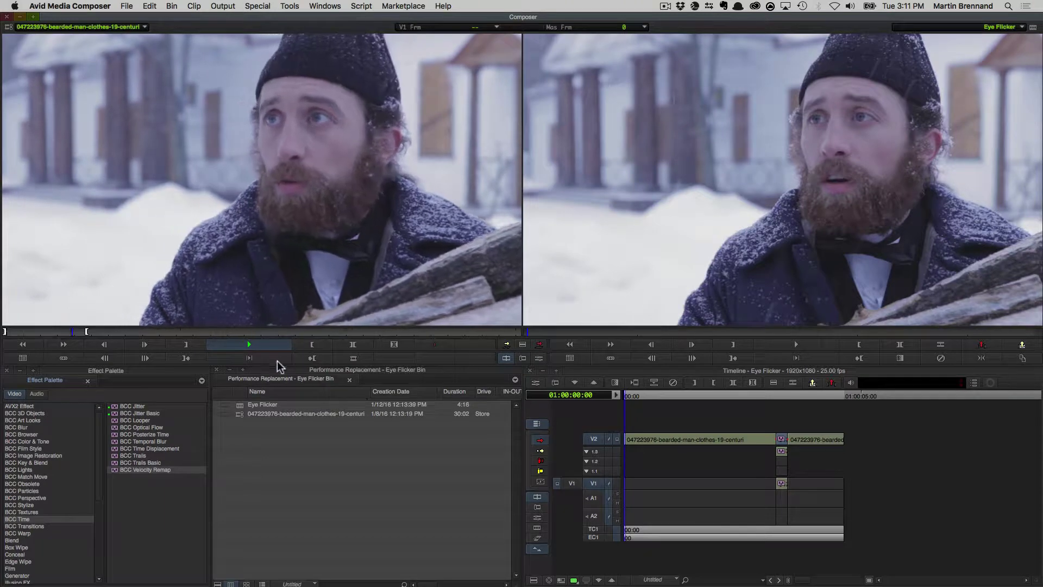
{"action": "left_click", "coordinate": [253, 344]}
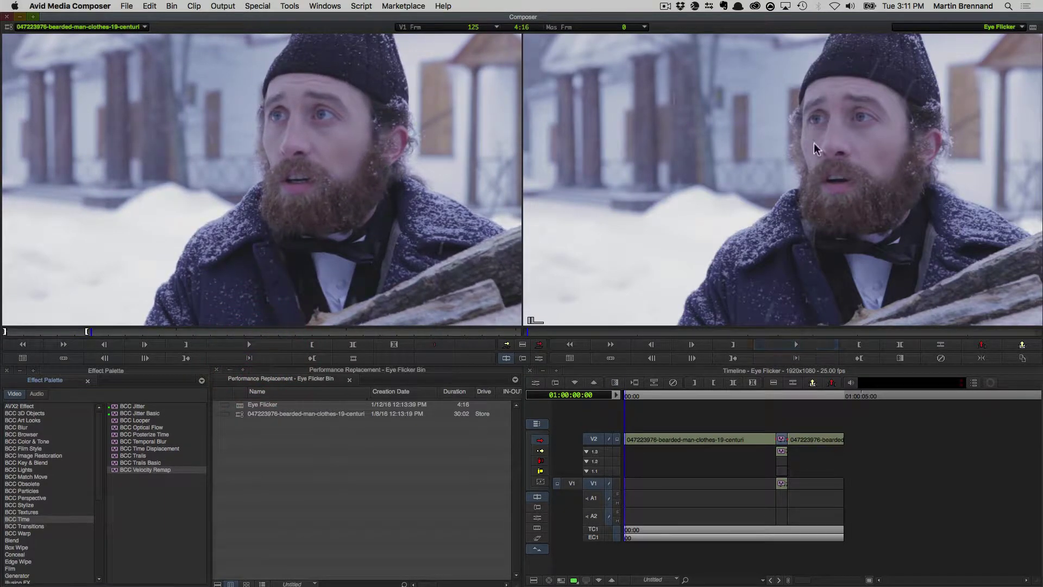
{"action": "left_click", "coordinate": [800, 345]}
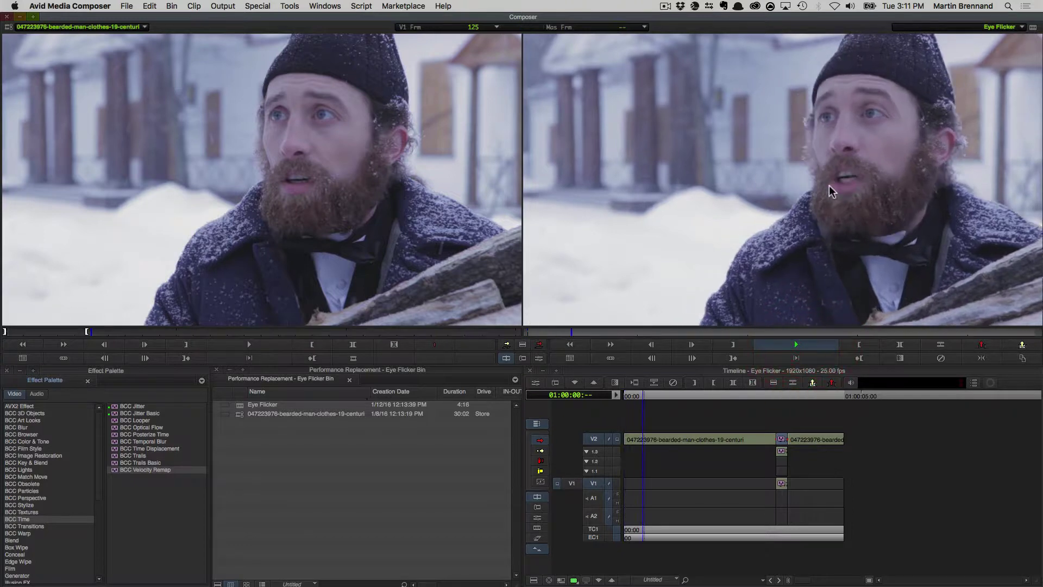